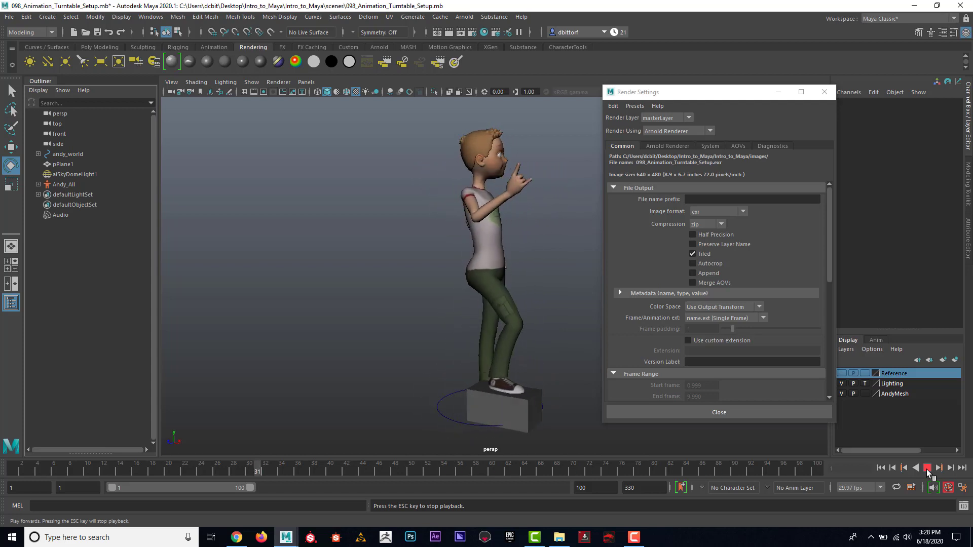
Stop the playback, return to frame 1, and set the render file name prefix to turntable/turntable
key(Escape)
click(882, 467)
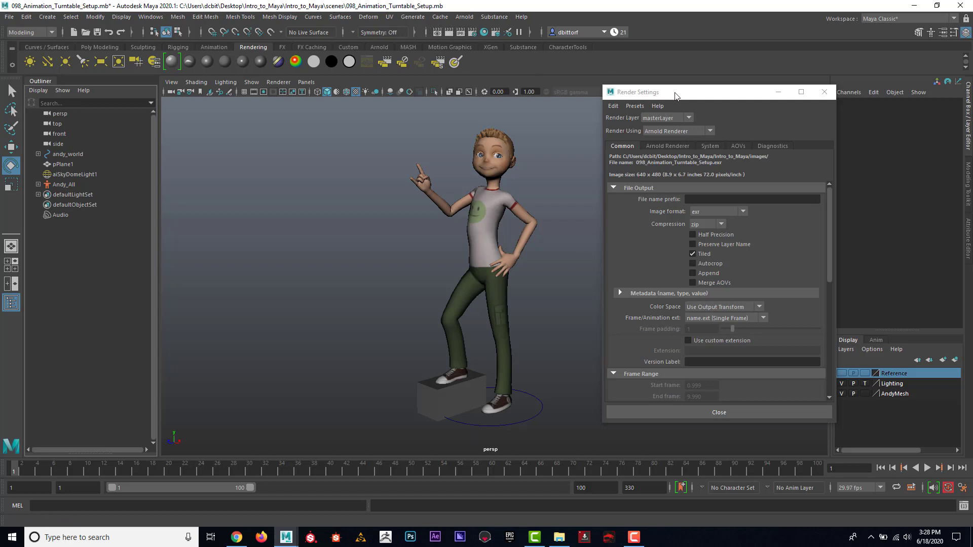
mouse_move(675, 92)
mouse_down()
mouse_move(690, 76)
mouse_move(692, 85)
mouse_up()
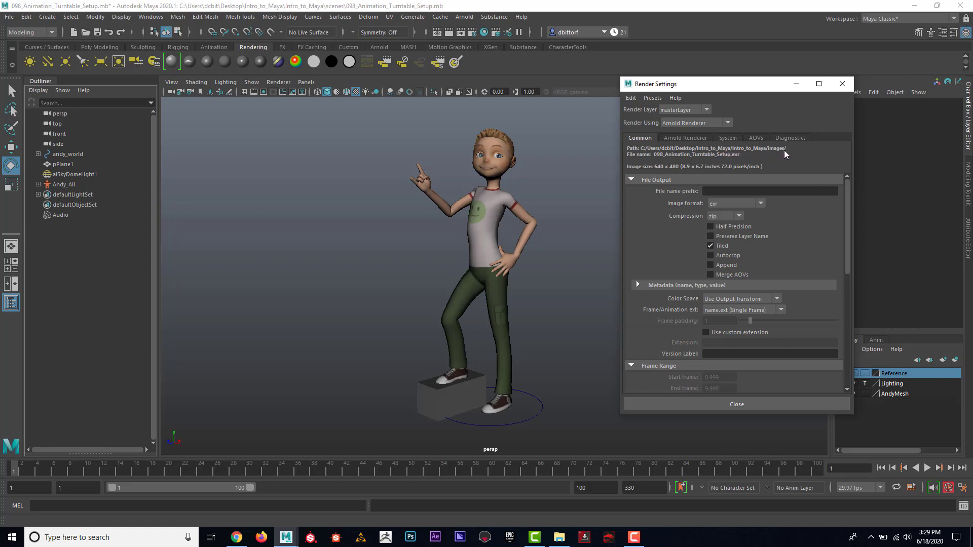
click(728, 191)
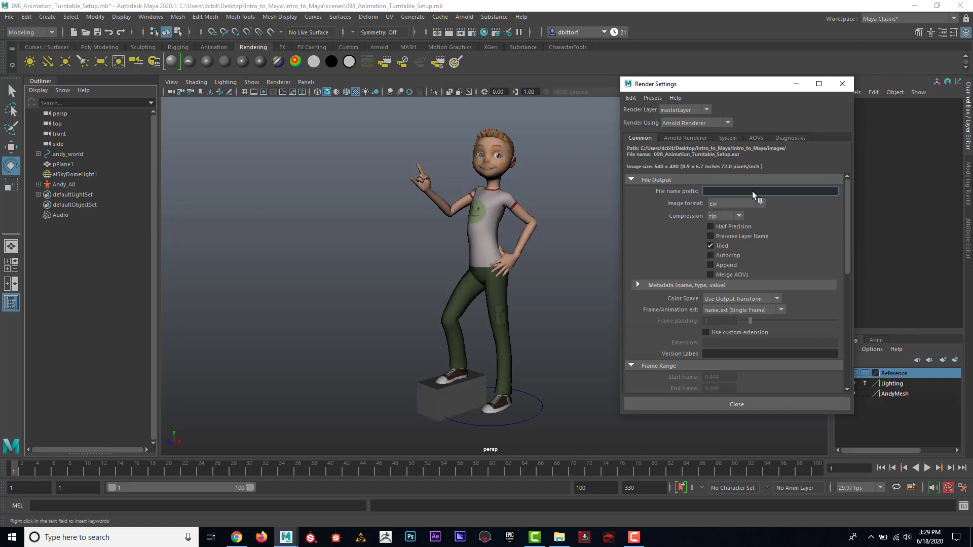
text(turntable/turntable)
key(Return)
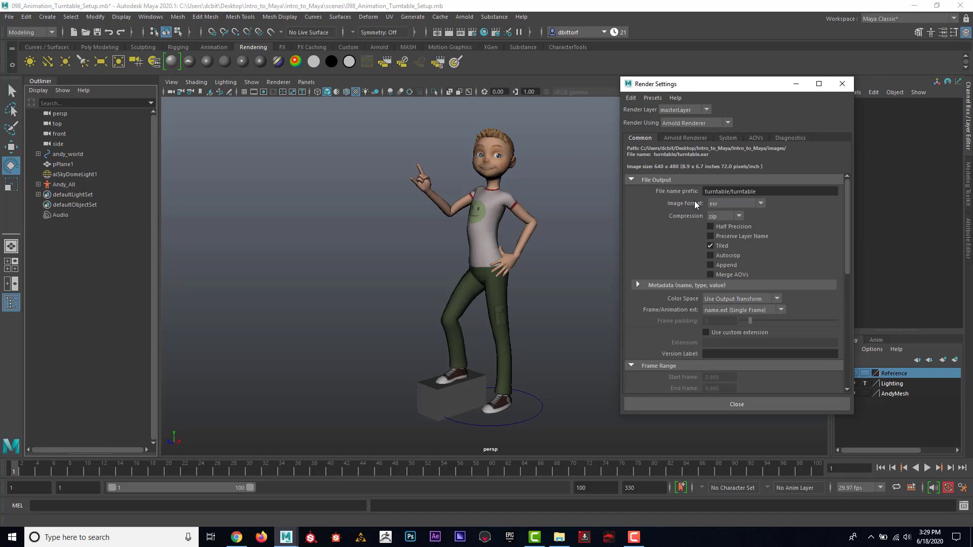
Set the render output image format to jpeg
click(736, 203)
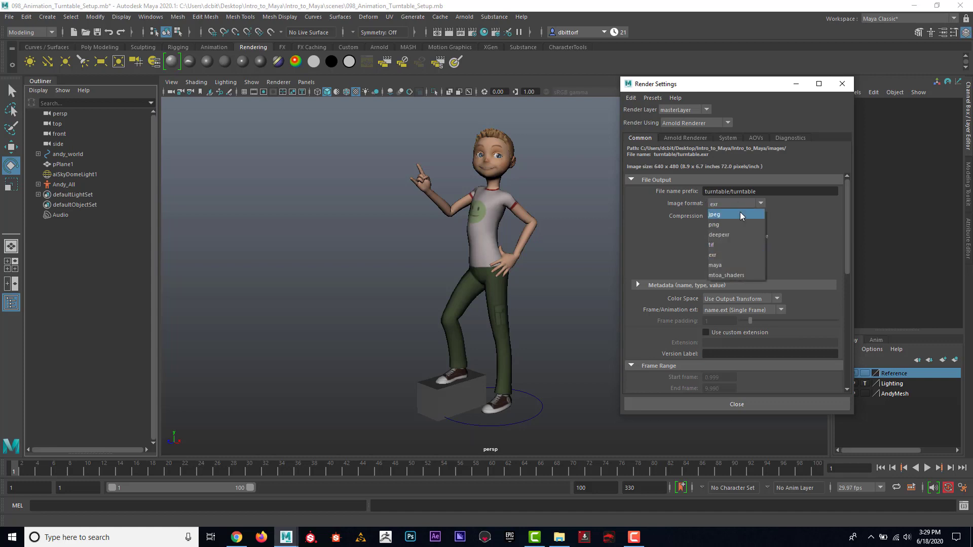
click(740, 212)
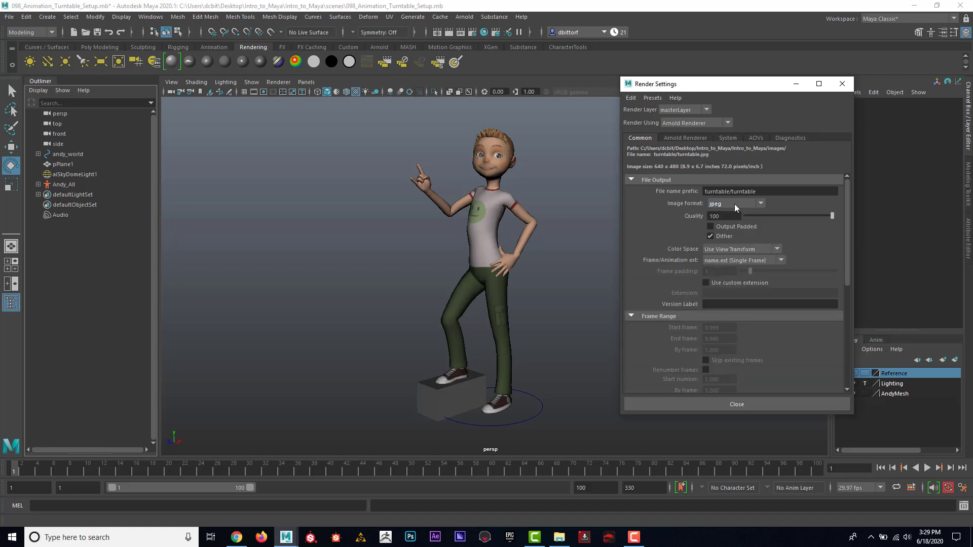
click(731, 202)
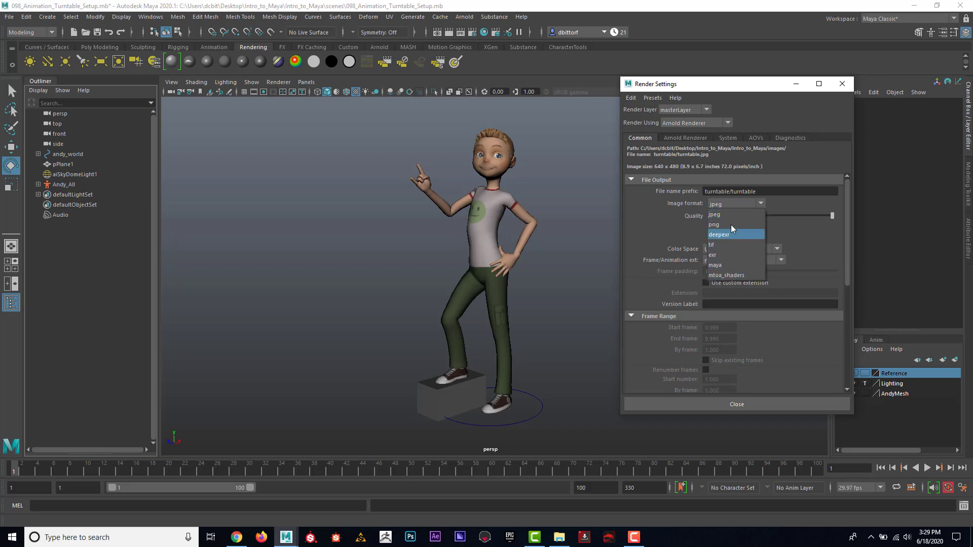
click(730, 214)
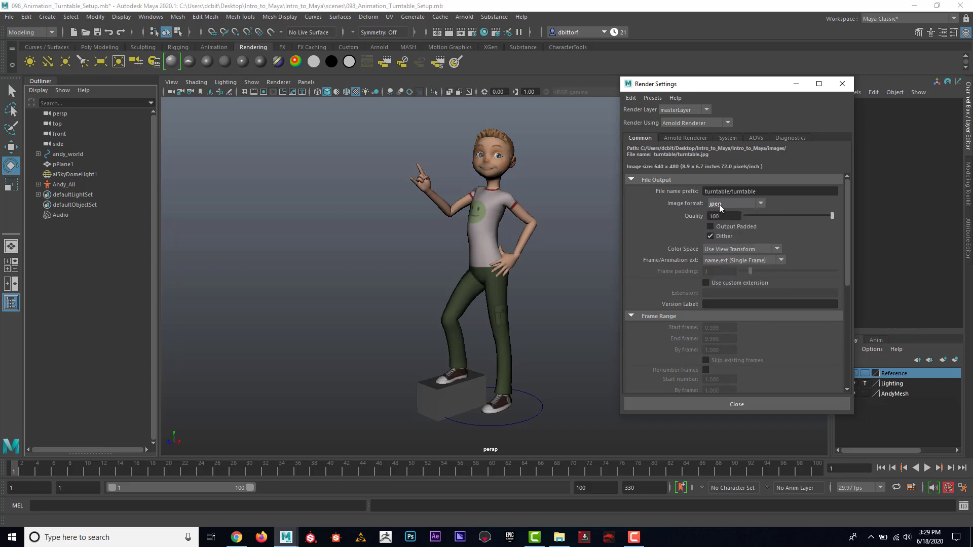
Set the frame/animation extension to name_#.ext with a frame padding of 3
click(741, 260)
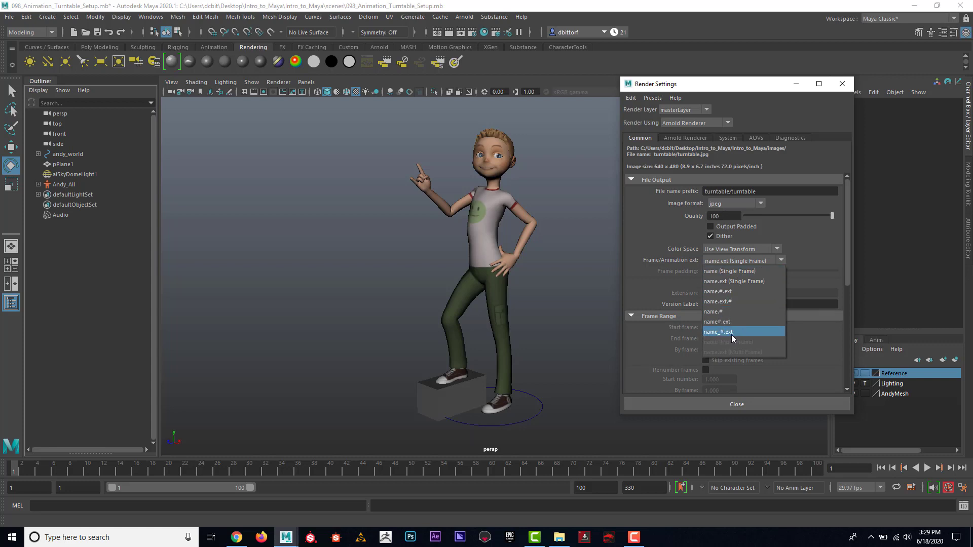
click(732, 332)
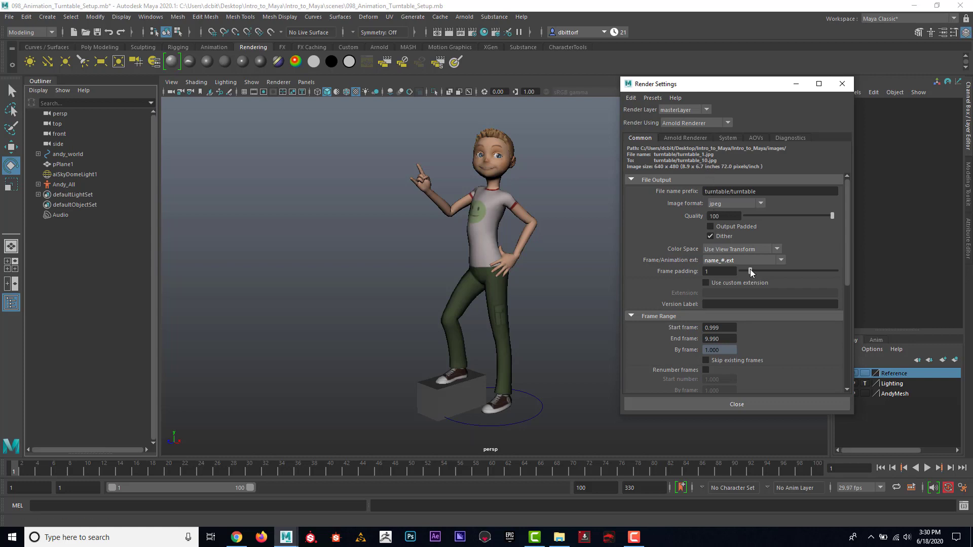
drag(750, 270, 768, 271)
Set the render frame range to start at frame 1 and end at frame 100
click(723, 327)
text(1)
key(Return)
click(728, 337)
text(100)
key(Return)
Show the resolution gate in the persp view and set the camera's gate fit to Vertical
scroll(771, 306, down, 5)
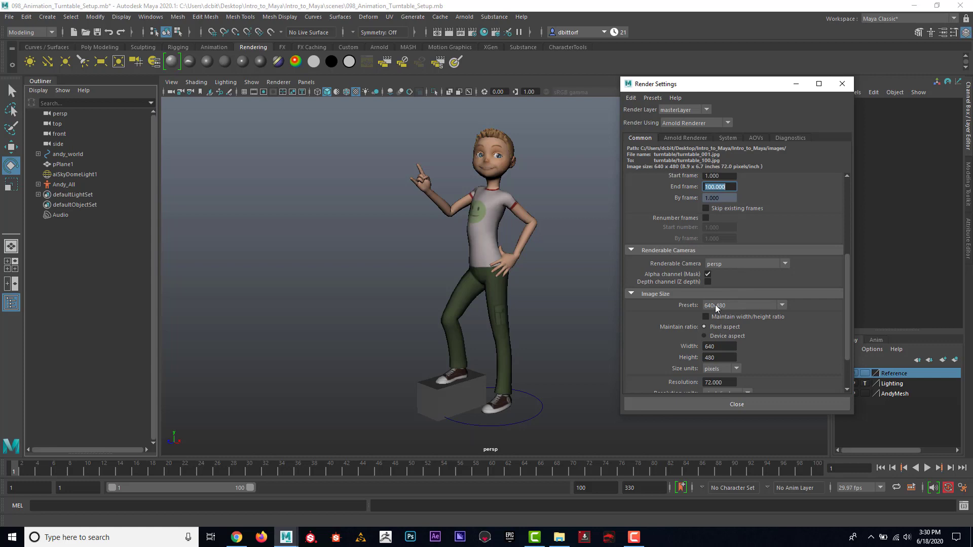
click(263, 91)
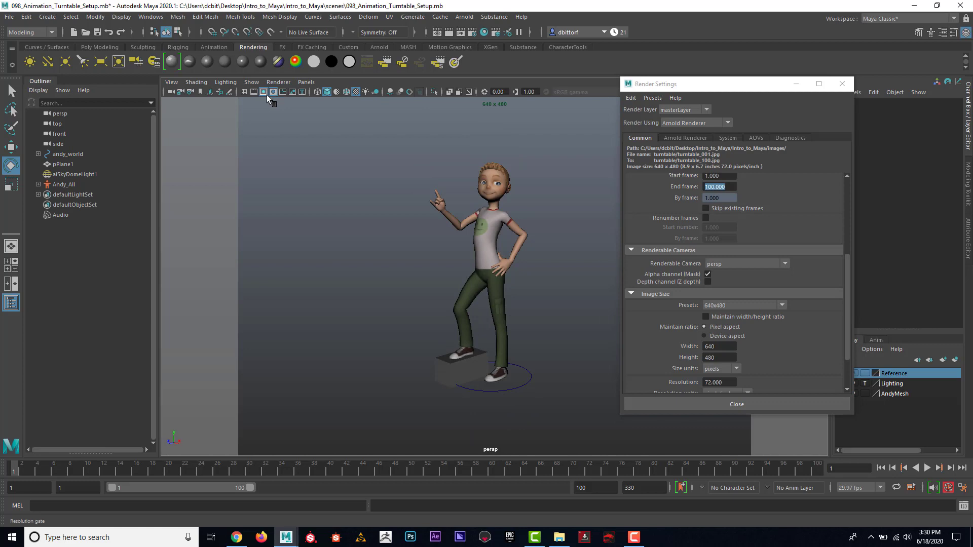
click(174, 83)
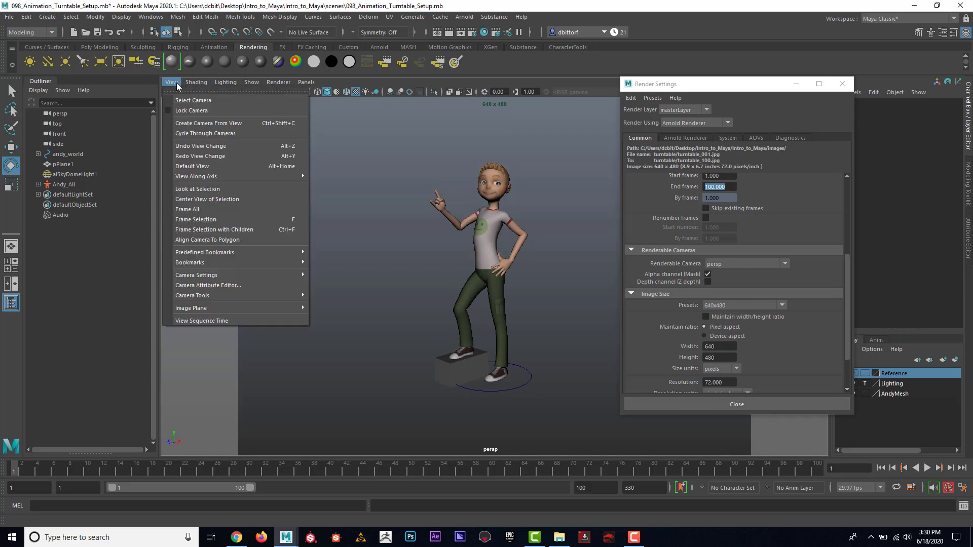
mouse_move(245, 273)
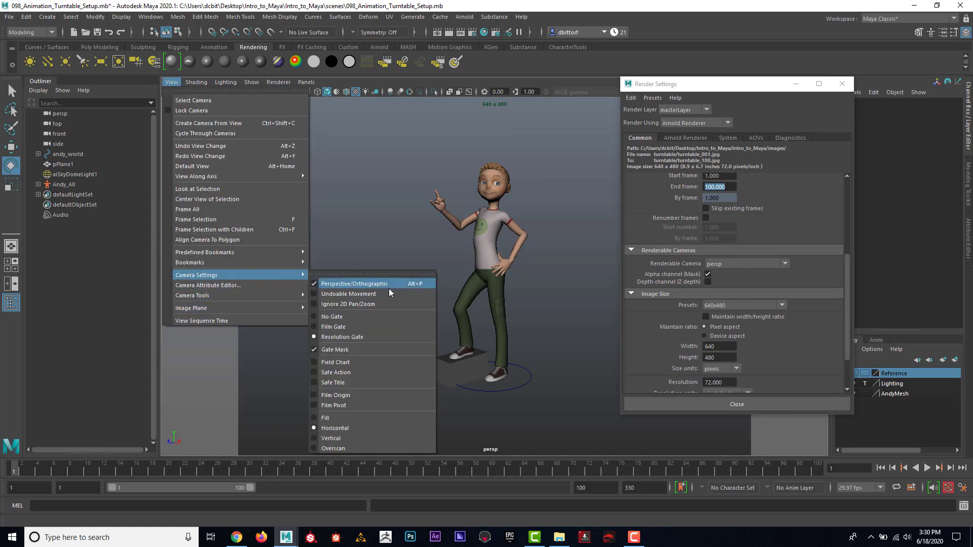
click(394, 436)
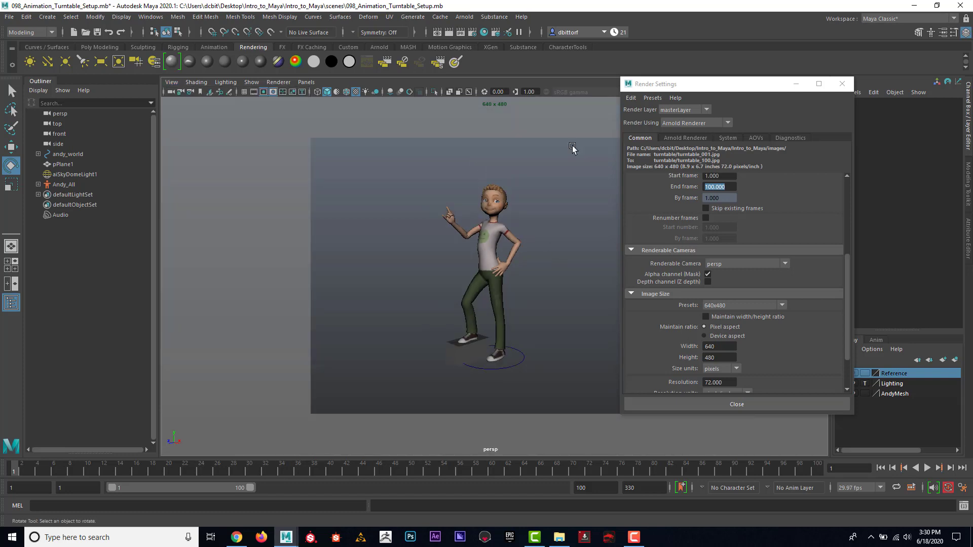
Move the render settings clear of the resolution gate and choose the 640x480 image size preset
drag(723, 83, 823, 81)
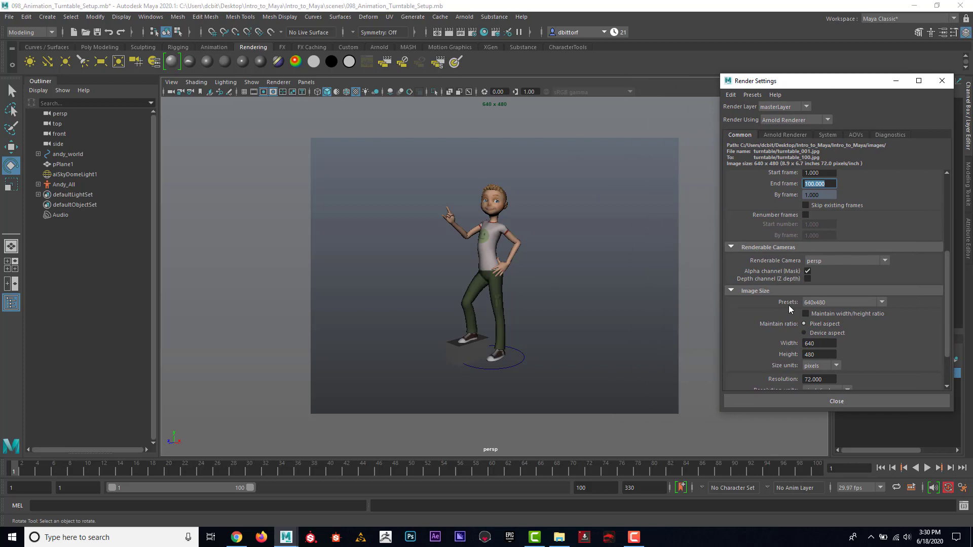
click(842, 302)
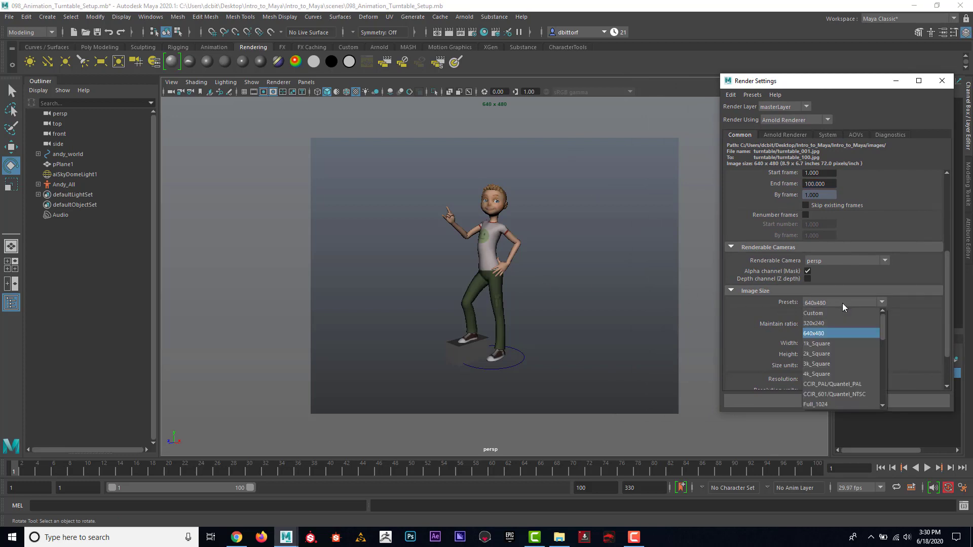
scroll(845, 376, down, 3)
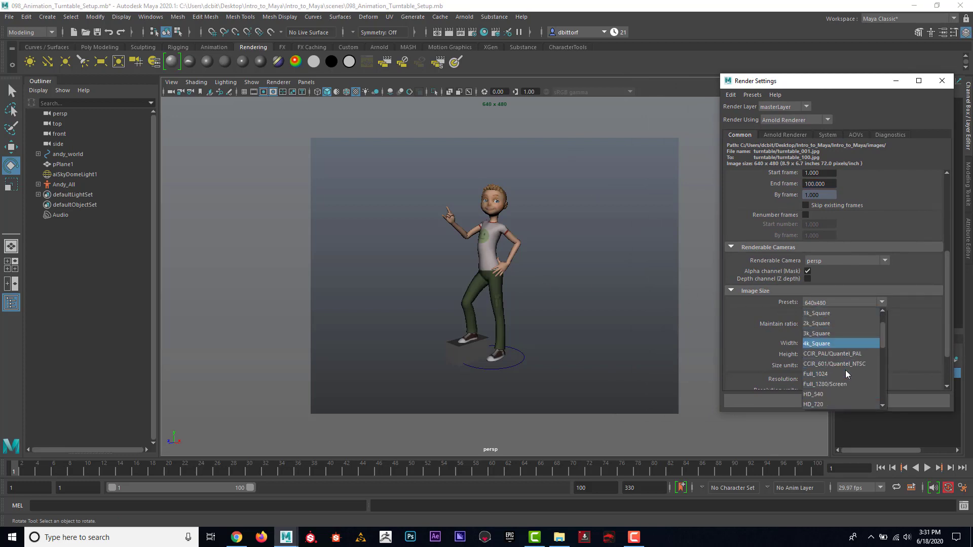
scroll(845, 374, up, 3)
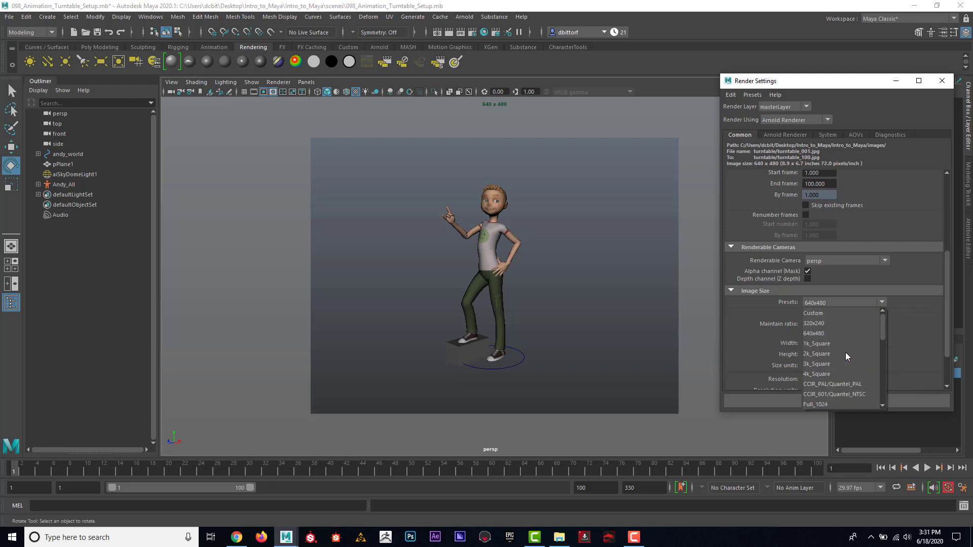
click(844, 333)
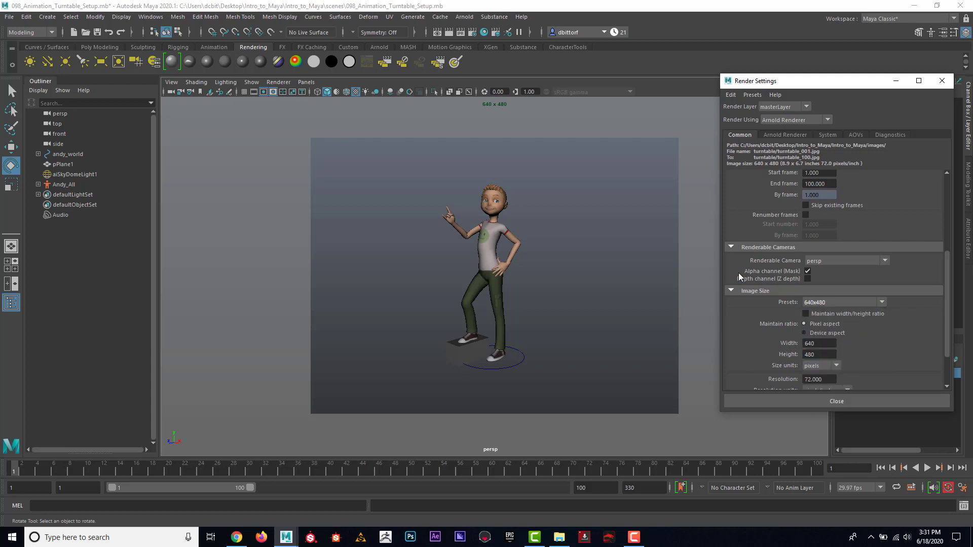
Reframe the character larger within the resolution gate, then play the turntable to check the framing and return to frame 1
alt+drag(553, 261, 578, 256)
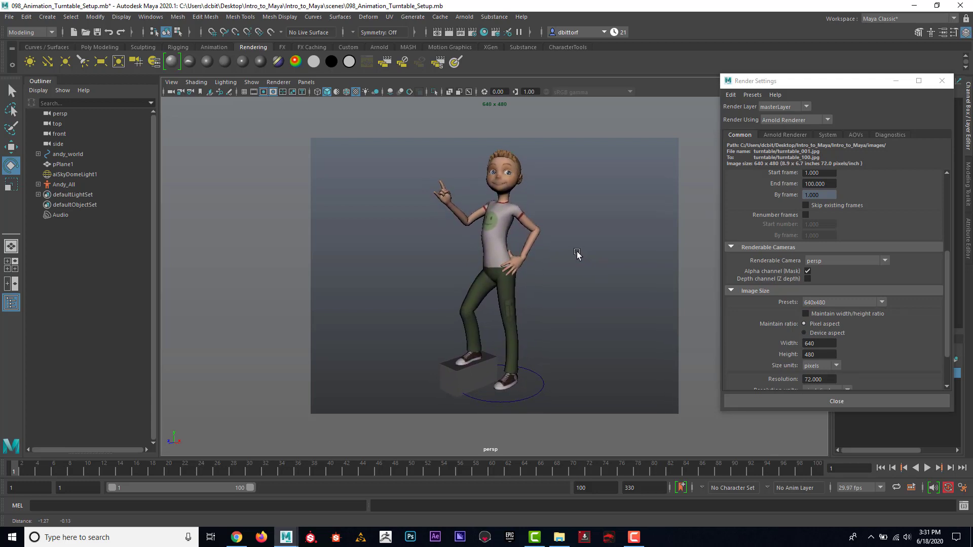
click(927, 468)
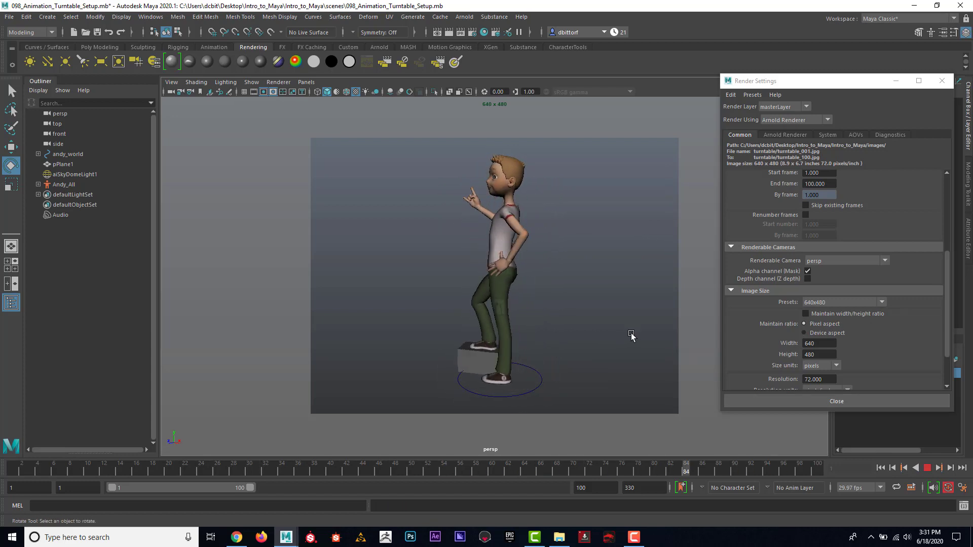
click(926, 467)
click(881, 468)
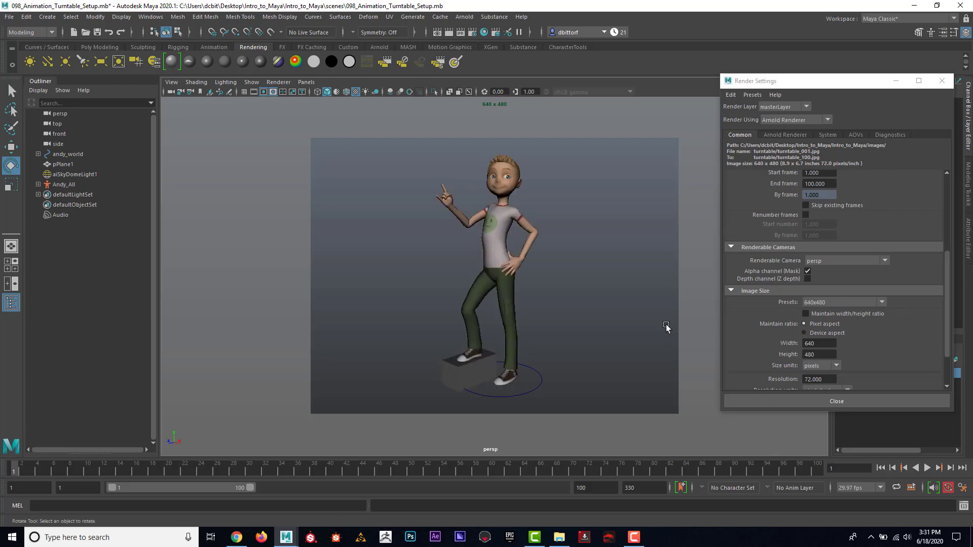
Test-render frames 1 and 55 of the turntable, then return to frame 1 and close the Render View
drag(821, 81, 792, 80)
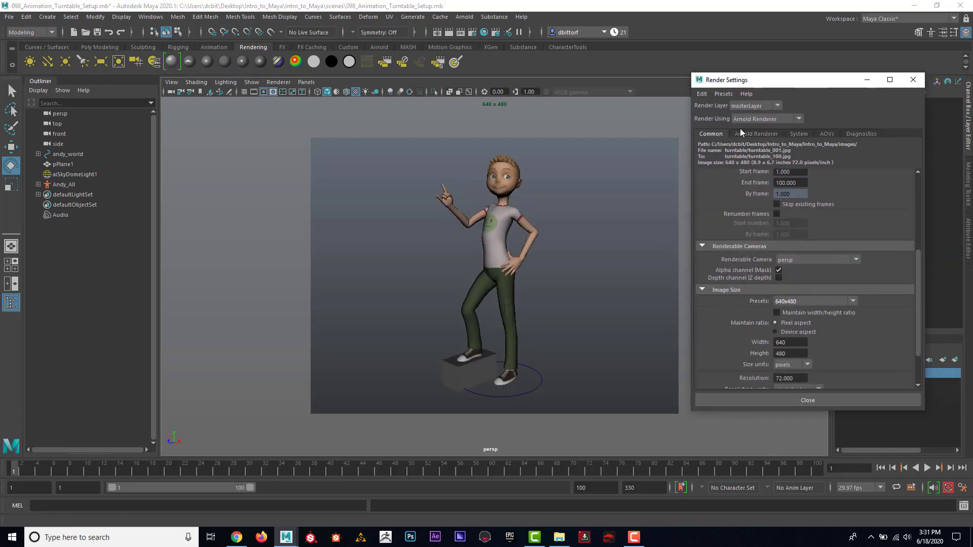
click(450, 32)
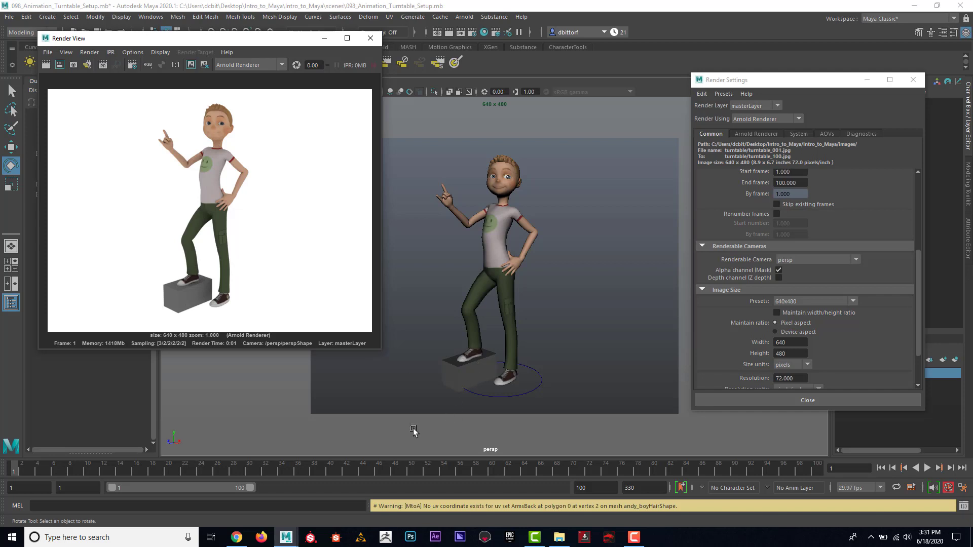
key(alt+v)
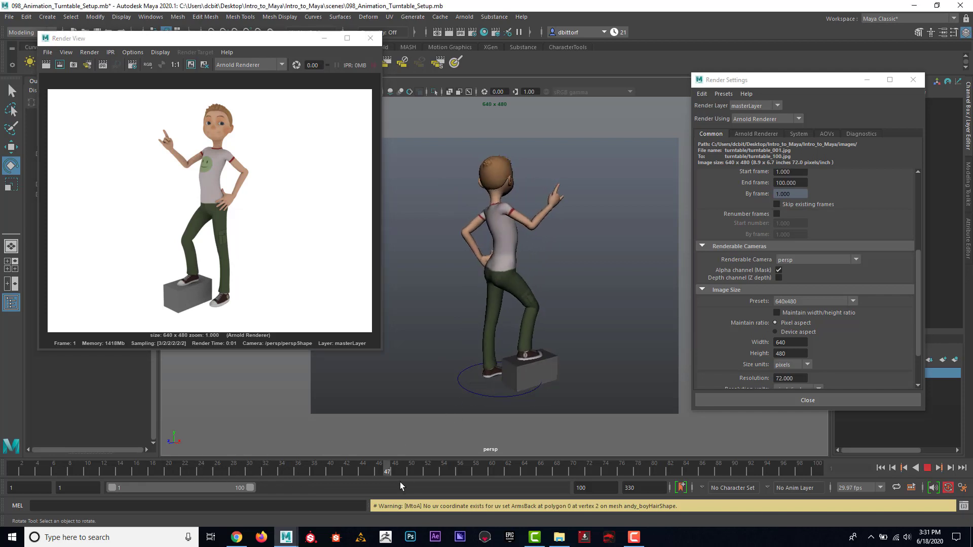
key(alt+v)
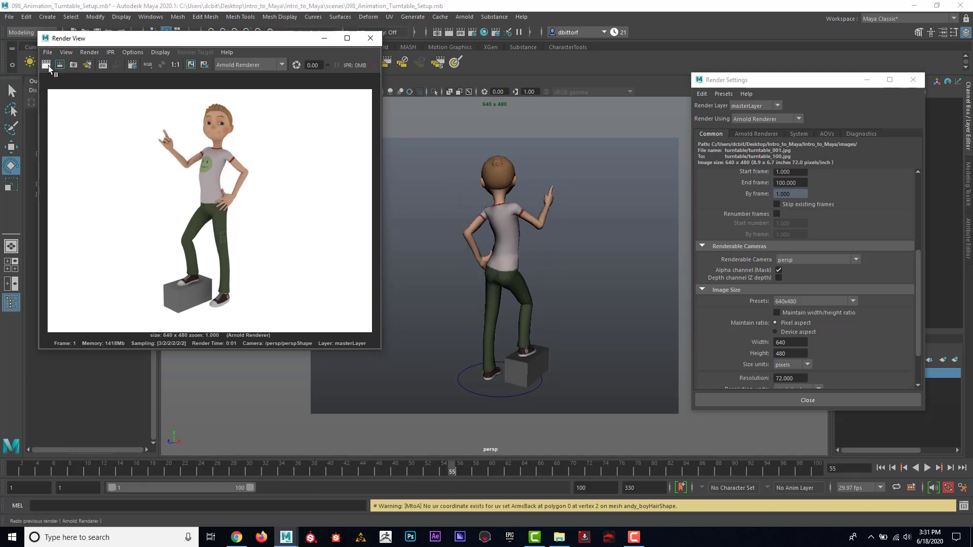
click(46, 65)
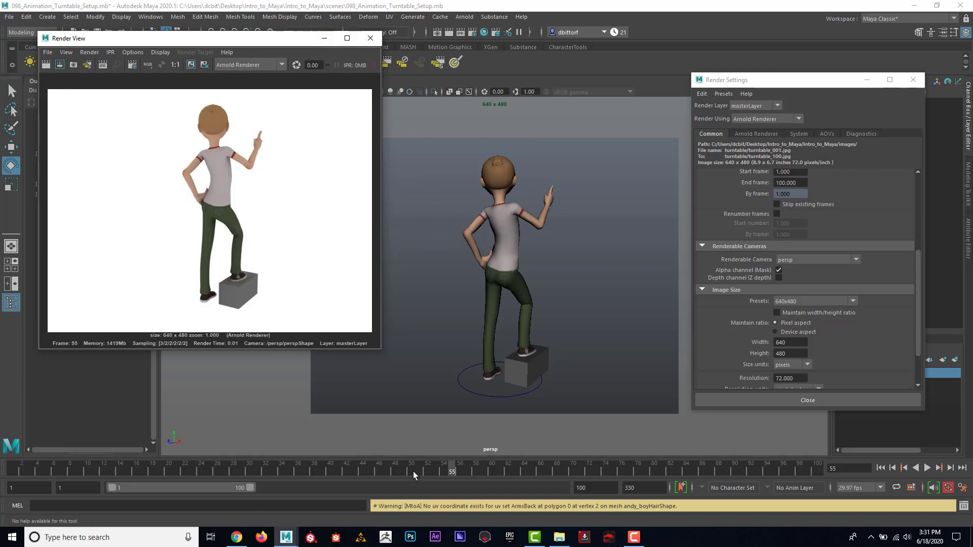
drag(412, 471, 14, 472)
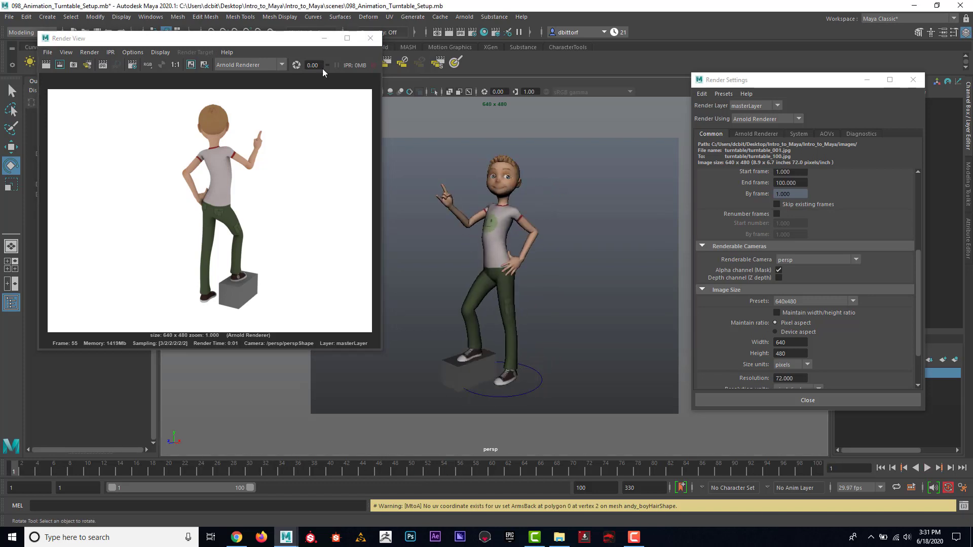
click(371, 38)
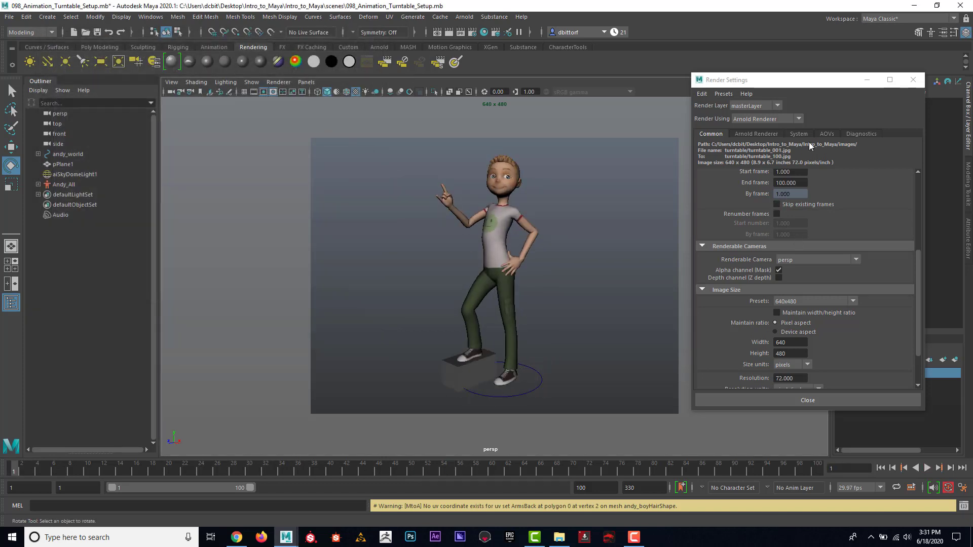
Switch to File Explorer and open the Intro_to_Maya project folder inside the Desktop's Intro_to_Maya folder
mouse_move(563, 538)
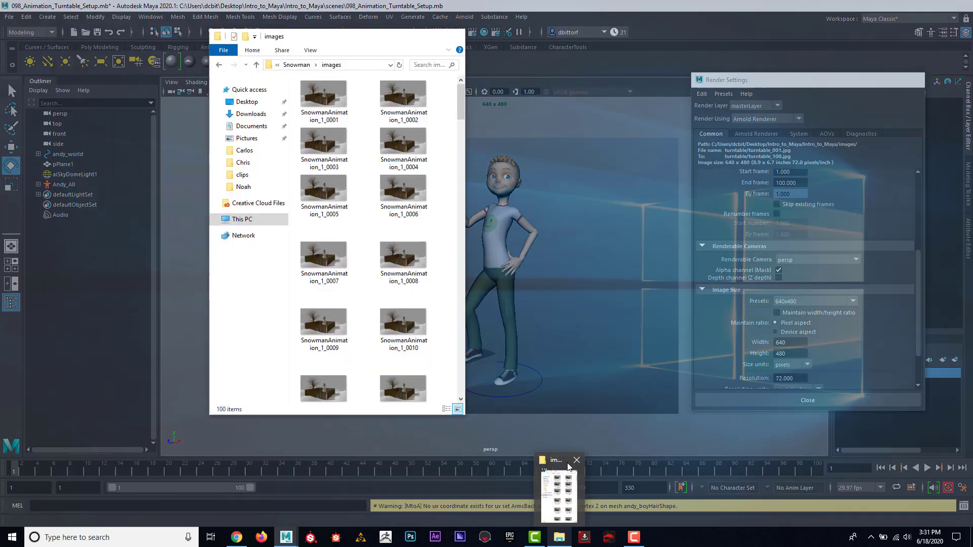
click(558, 494)
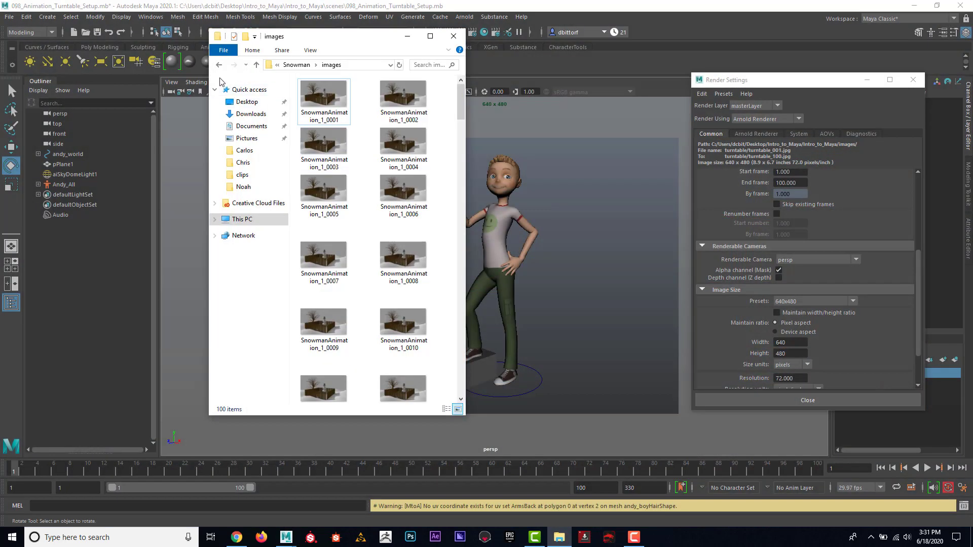
click(219, 65)
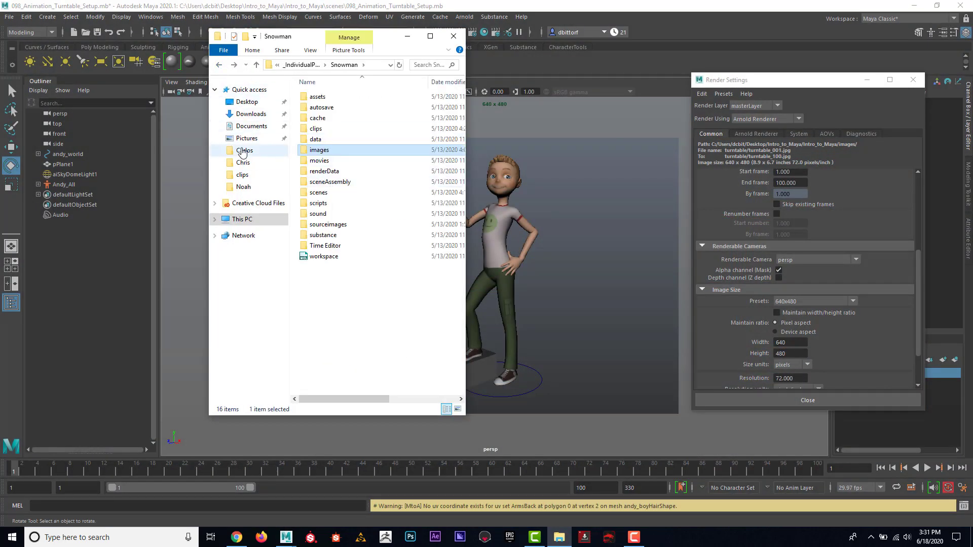
click(247, 102)
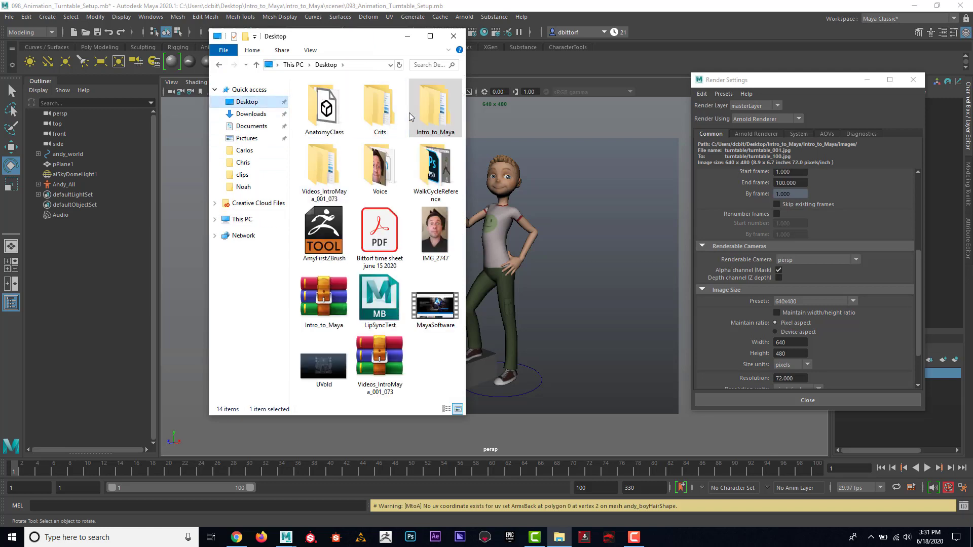
double_click(429, 108)
double_click(335, 98)
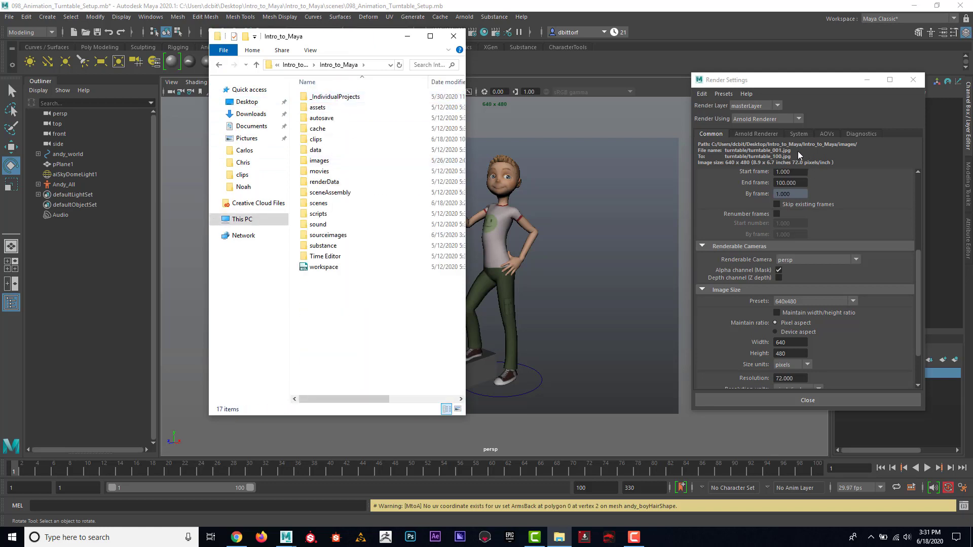
Open the project's images folder and move the File Explorer window clear of the character in the viewport
double_click(320, 161)
drag(361, 44, 197, 49)
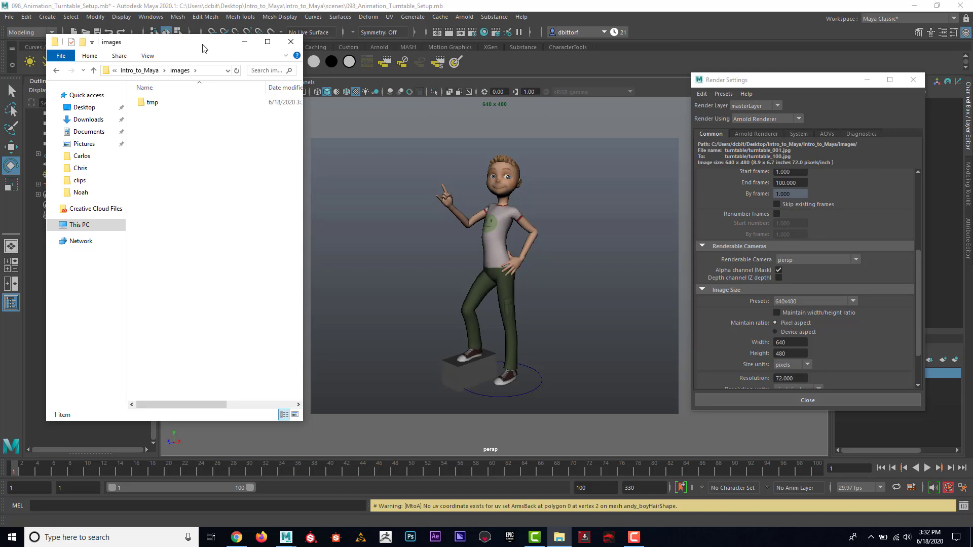
drag(201, 49, 189, 53)
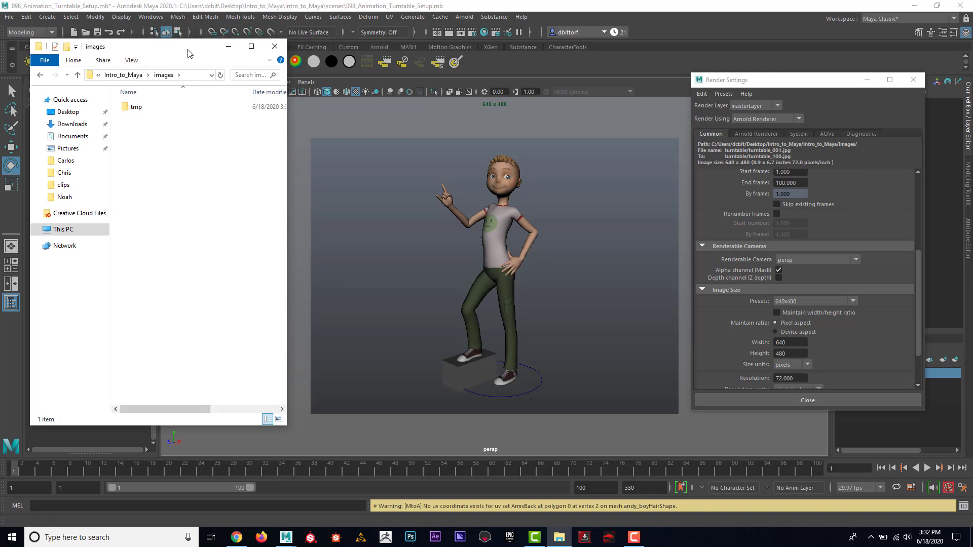
Return to Maya, reopen the Render View and place it below the Outliner, then switch to the Rendering menu set
click(437, 34)
drag(279, 40, 318, 263)
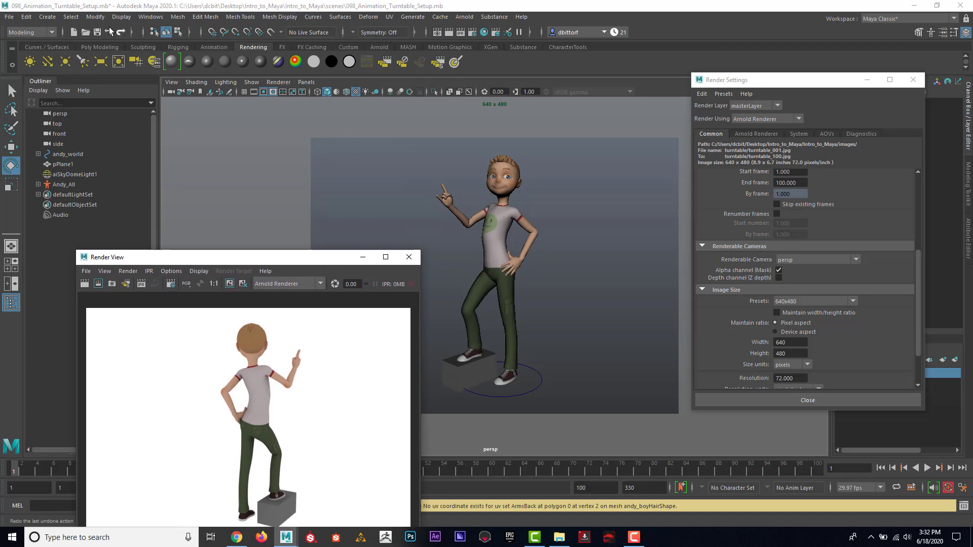
click(40, 32)
click(39, 83)
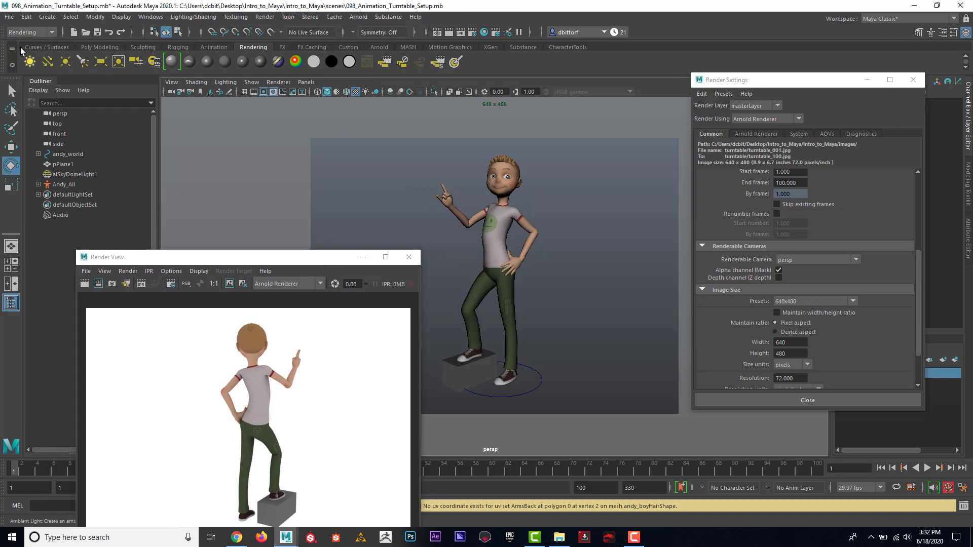
click(265, 17)
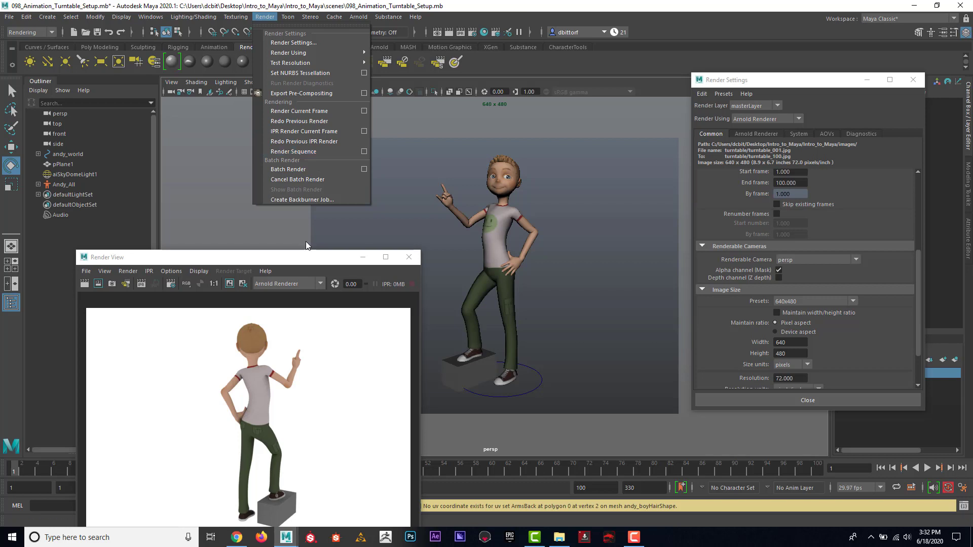
Check the images folder's contents in File Explorer, then minimize it and look over Maya's rendering commands
click(559, 537)
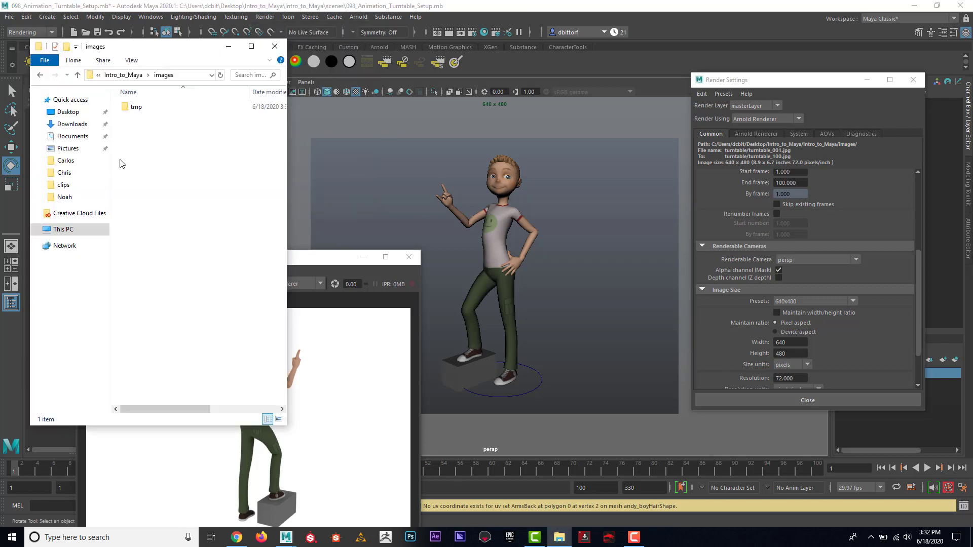
click(225, 48)
click(264, 17)
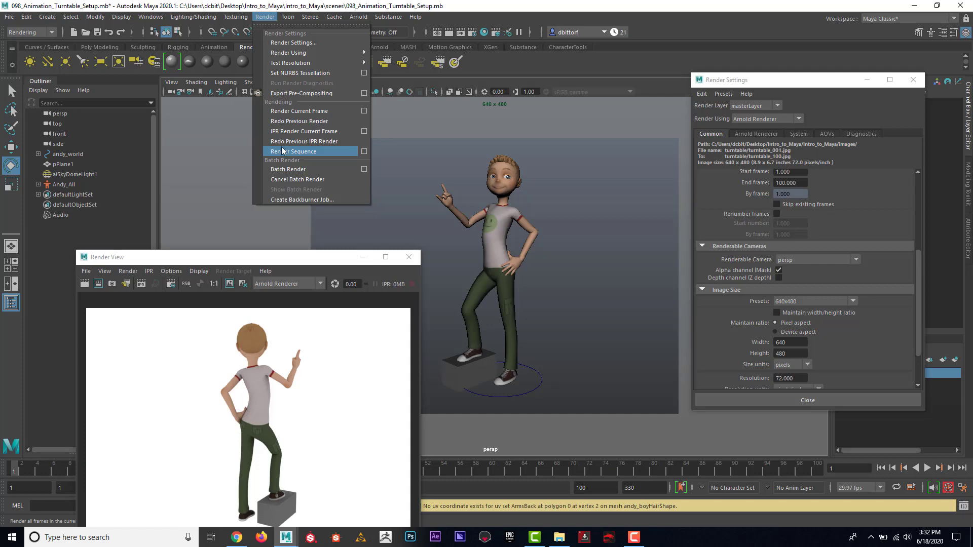
Save the scene under the new name 099_Animation_Turntable_Render.mb in the project's scenes folder
click(9, 17)
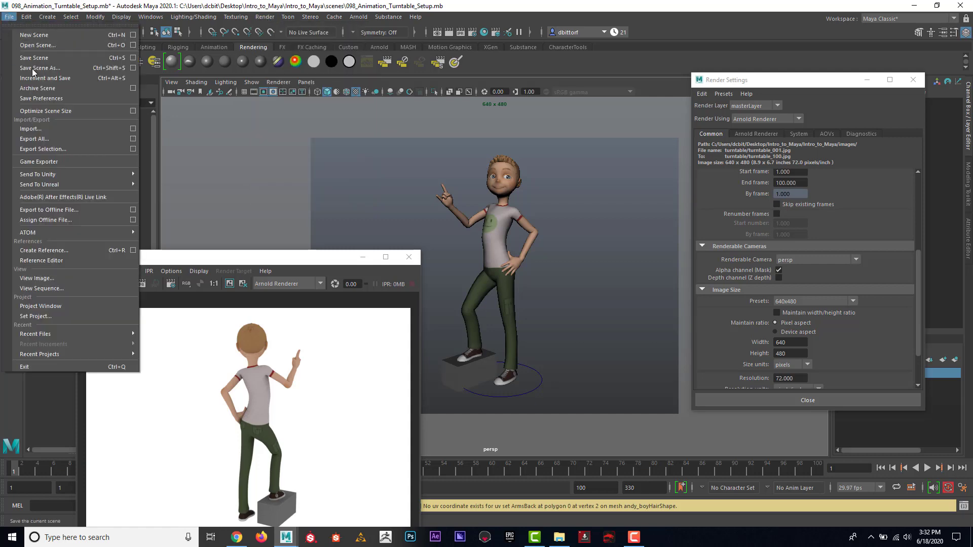
click(65, 69)
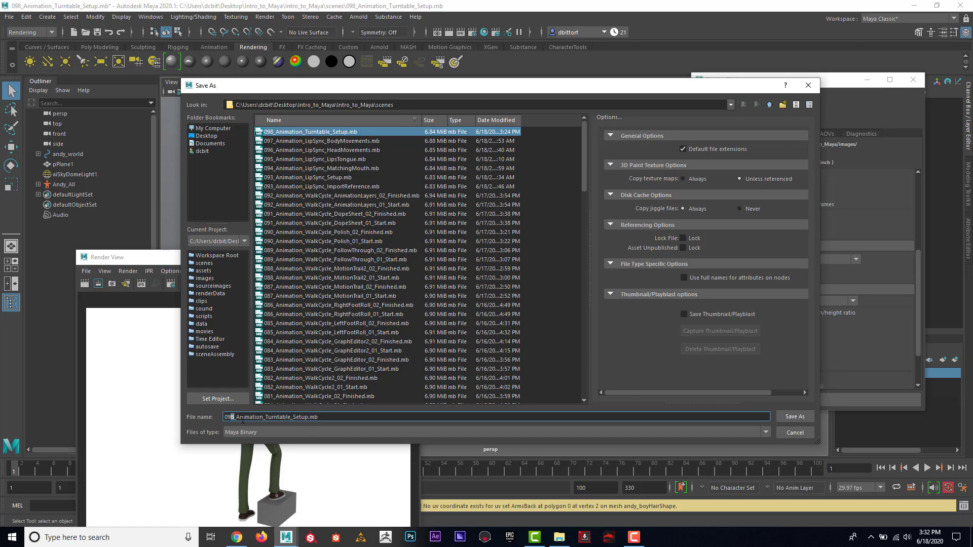
text(9)
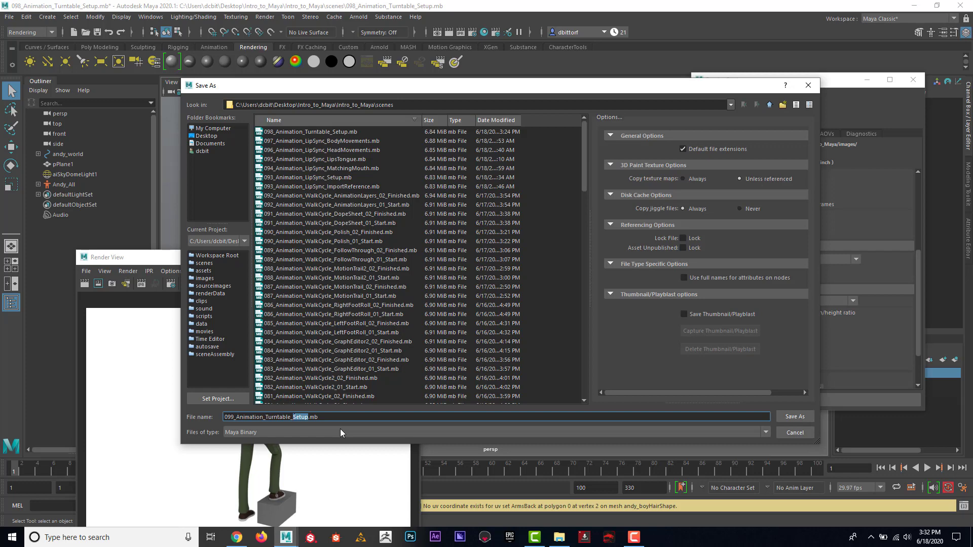
text(Render)
click(795, 417)
key(e)
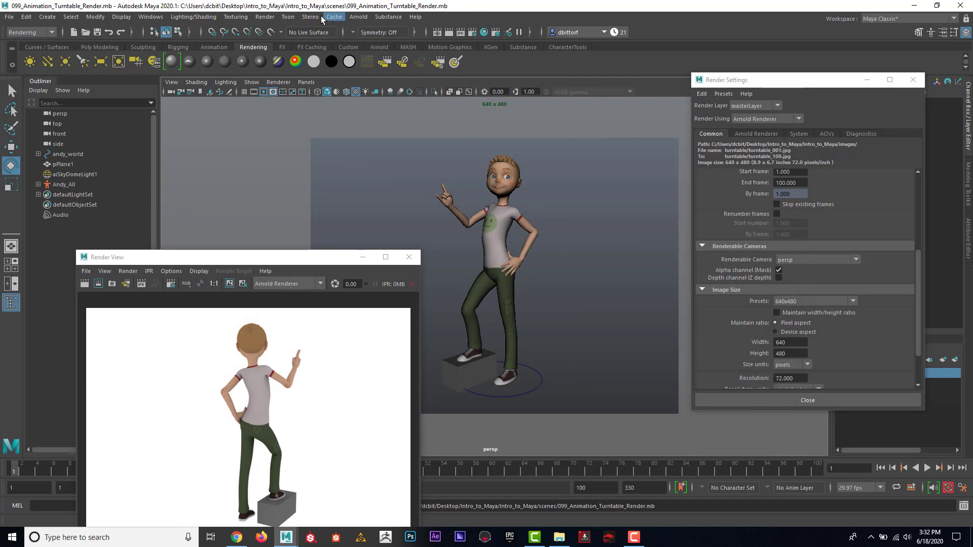
Start Render Sequence for the turntable, then switch to File Explorer and open the turntable folder inside images
click(264, 17)
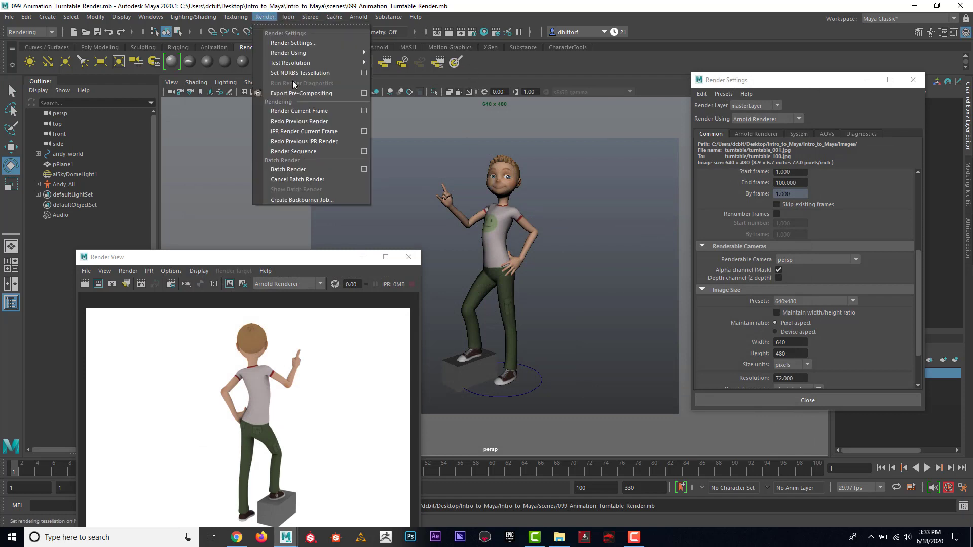
click(321, 151)
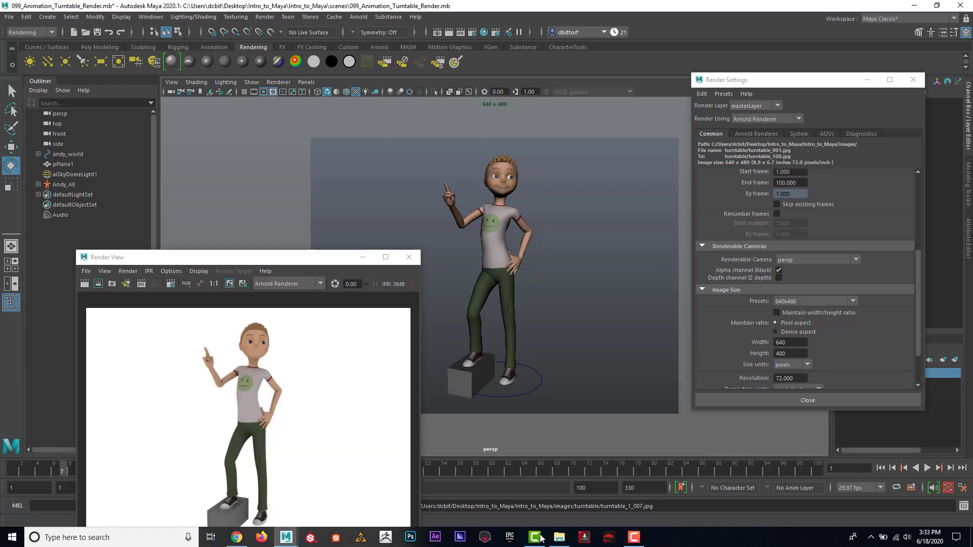
mouse_move(559, 537)
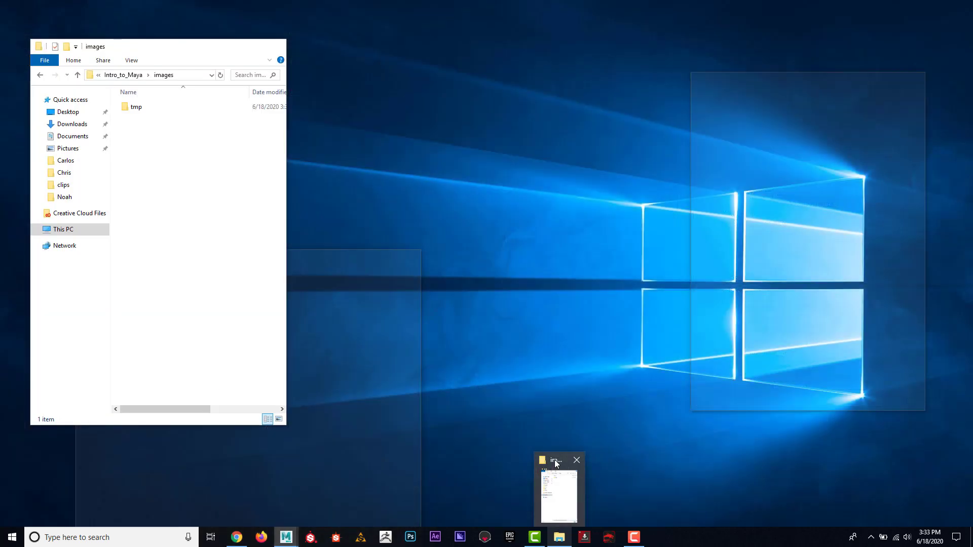
click(556, 463)
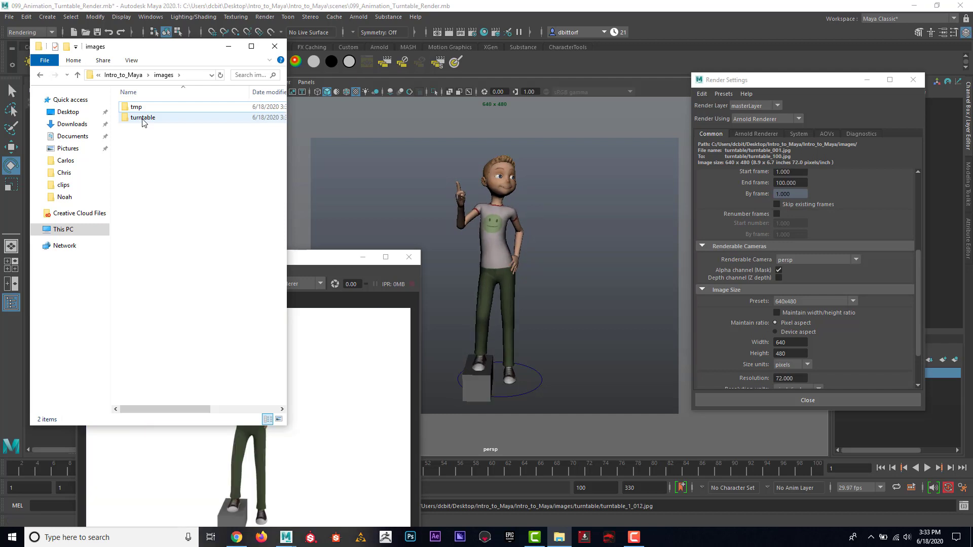
double_click(143, 118)
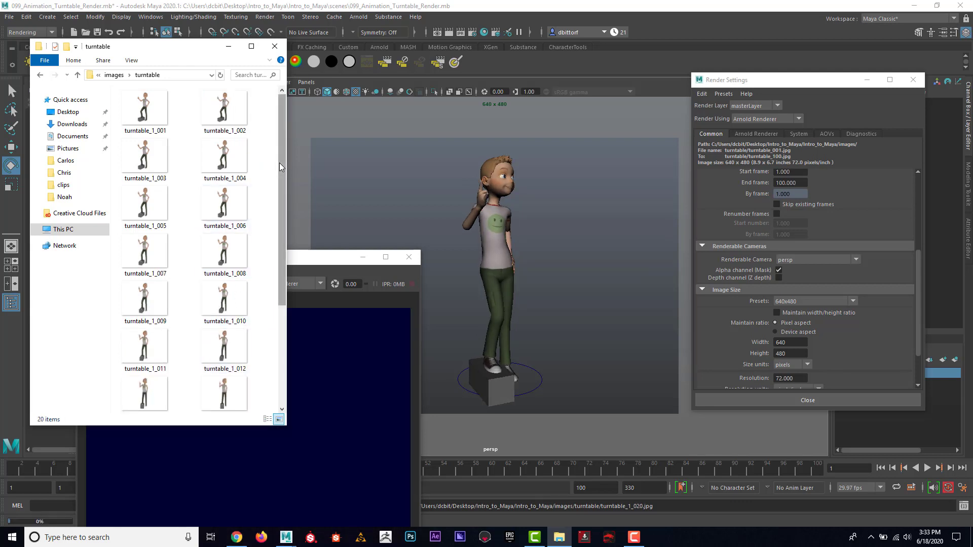
Look through the rendered turntable frames in the output folder, comparing the thumbnail view with the details view
drag(279, 163, 294, 285)
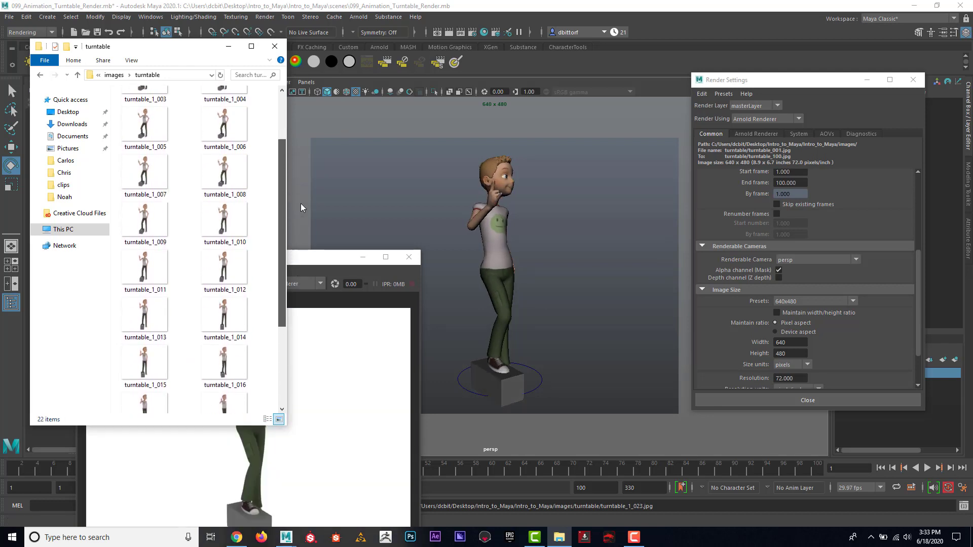
scroll(157, 109, up, 5)
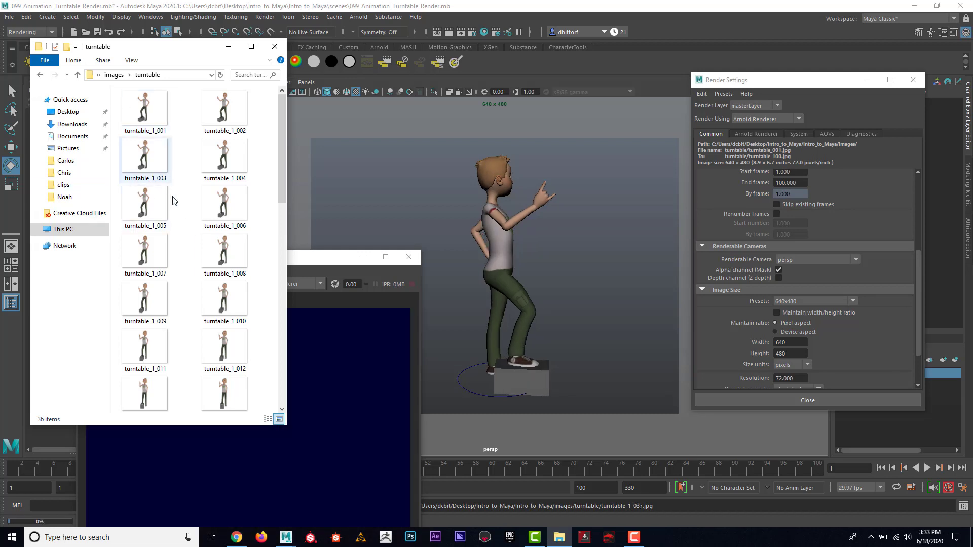
click(267, 419)
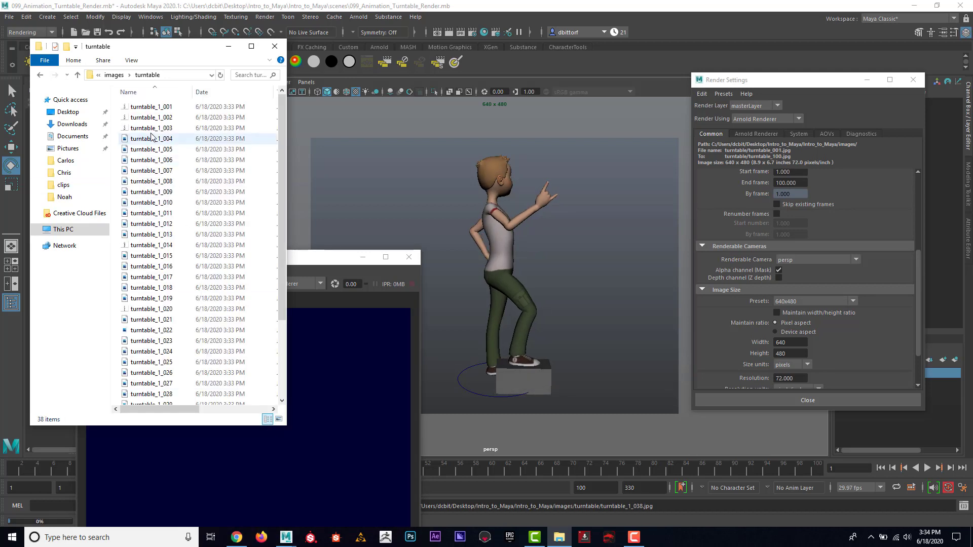
click(279, 419)
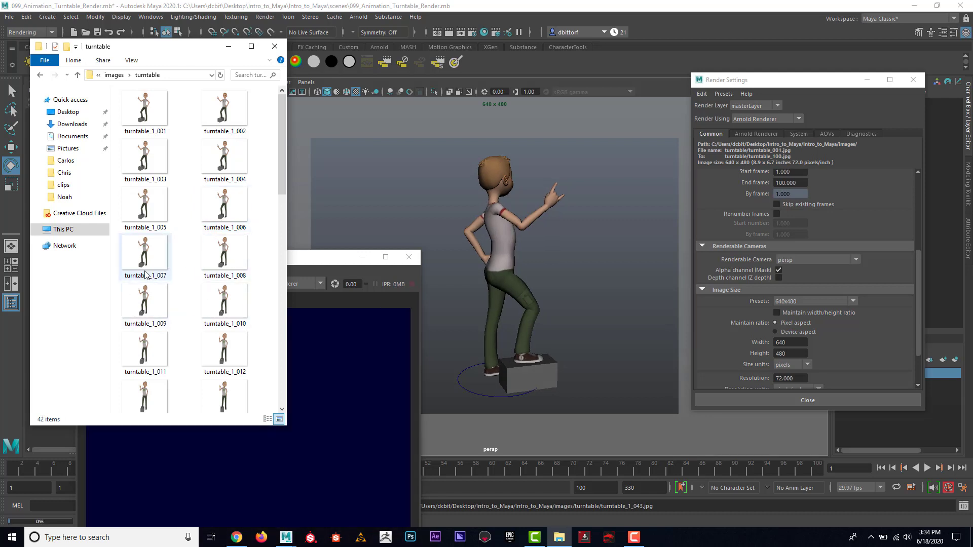
scroll(193, 318, down, 2)
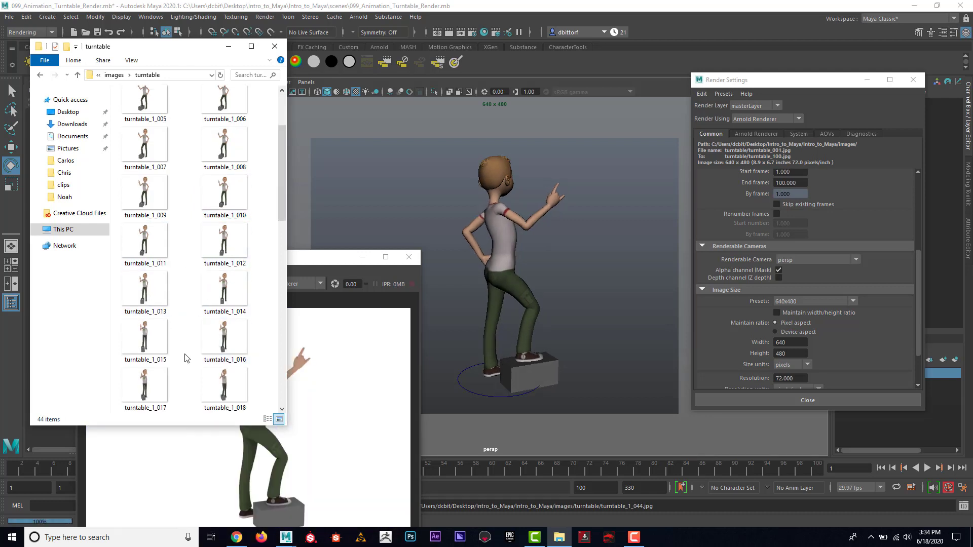
scroll(177, 354, down, 2)
scroll(185, 357, up, 4)
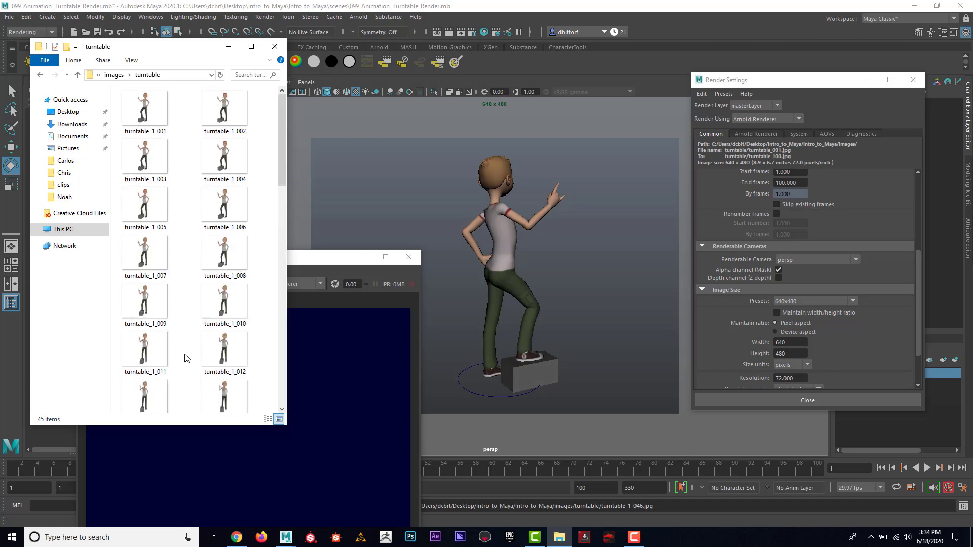
List the frames in details view, widen the window to include the Type column, and examine the numbered files as rendering proceeds
click(267, 419)
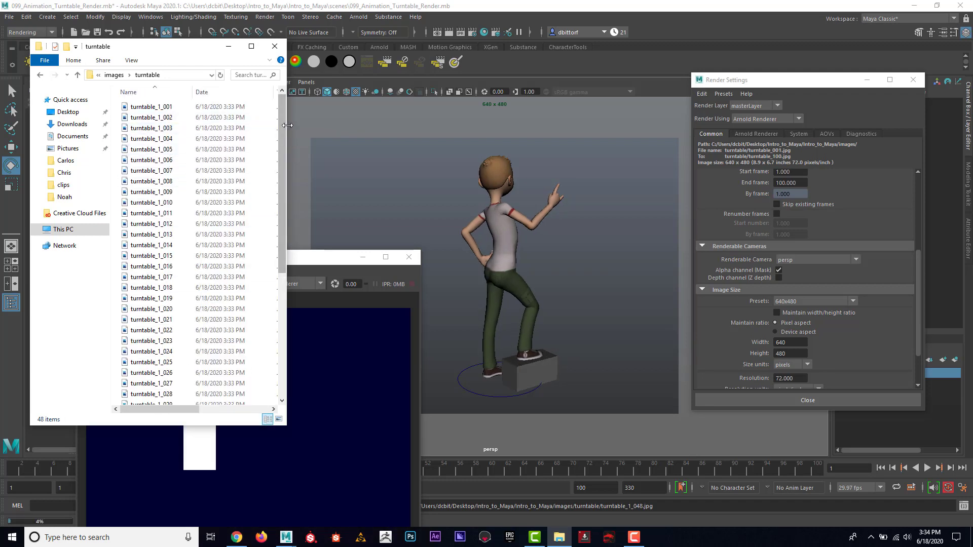
drag(286, 122, 357, 122)
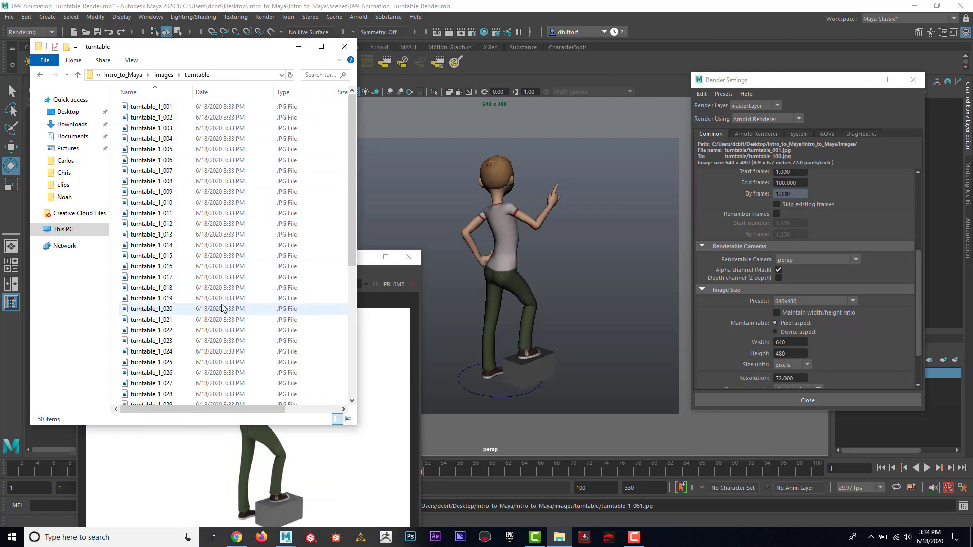
scroll(223, 310, down, 3)
scroll(221, 307, down, 3)
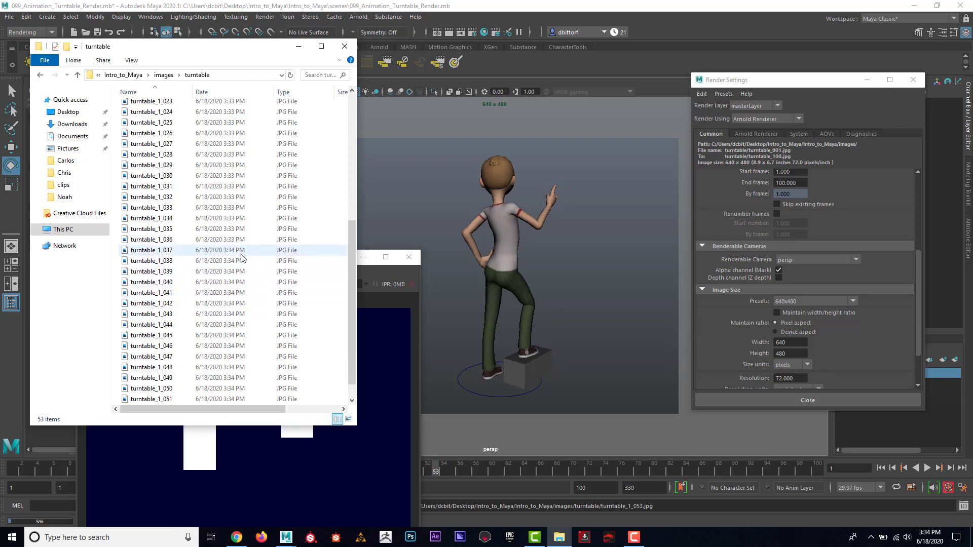
click(205, 241)
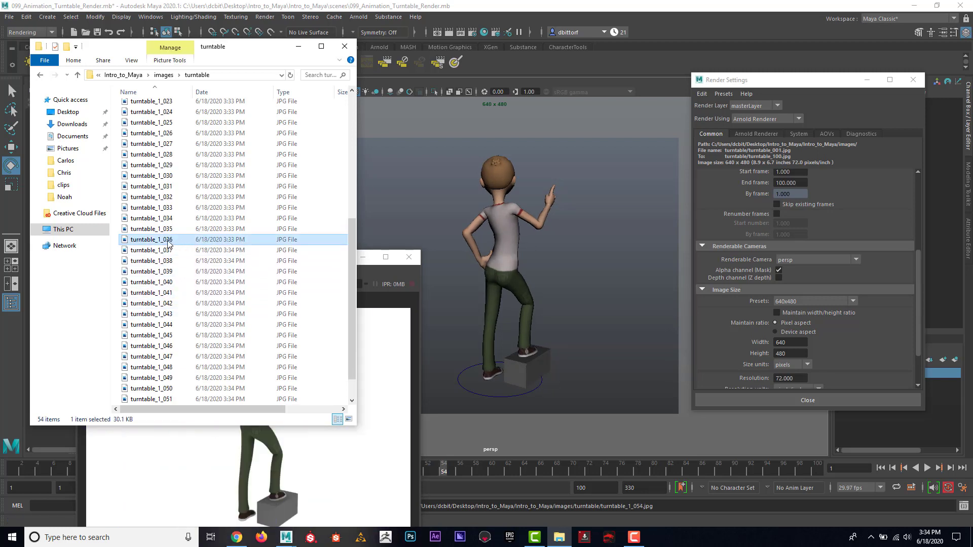
scroll(201, 262, down, 2)
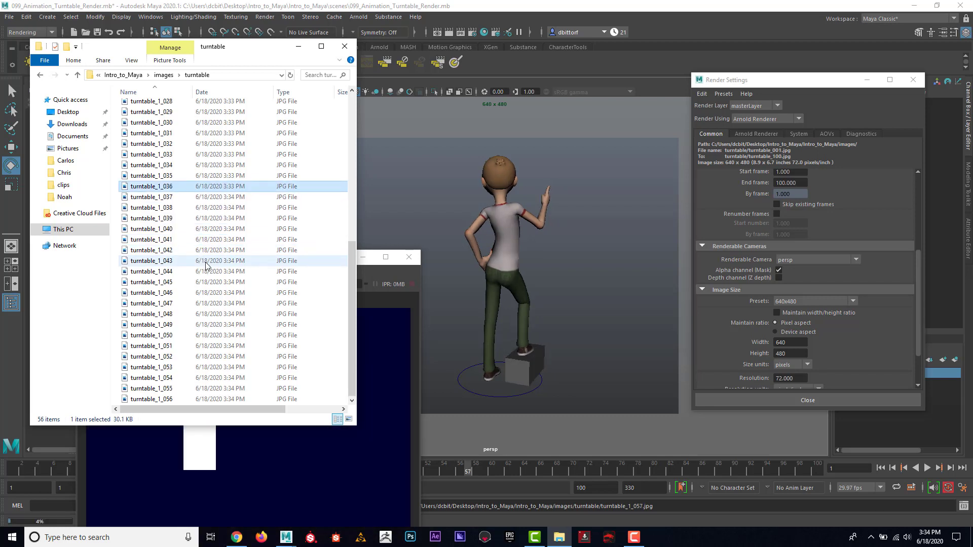
scroll(206, 265, up, 5)
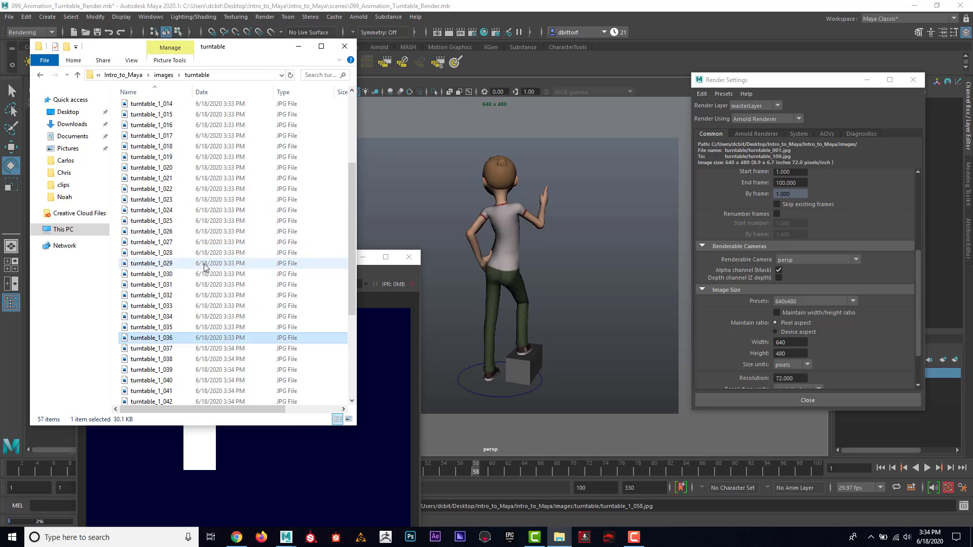
scroll(204, 267, up, 3)
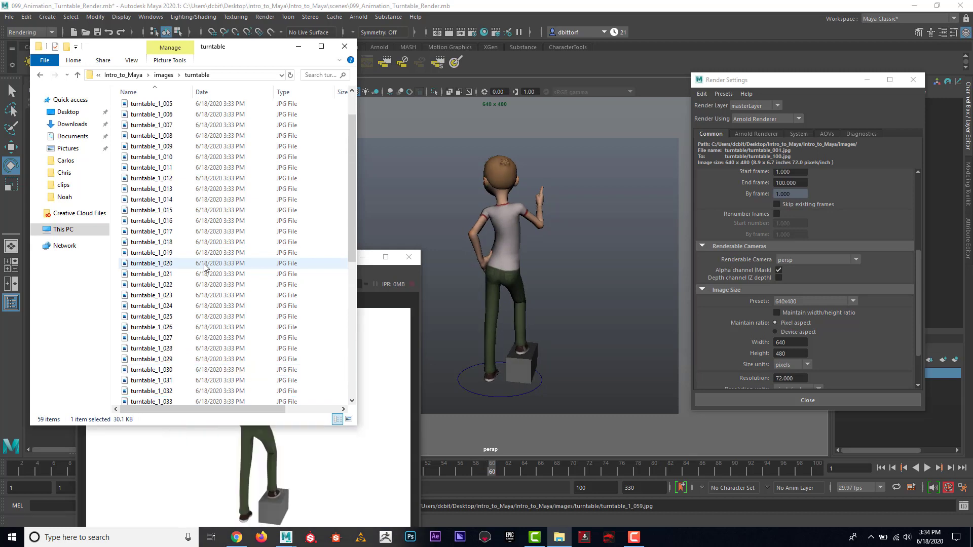
scroll(205, 267, down, 9)
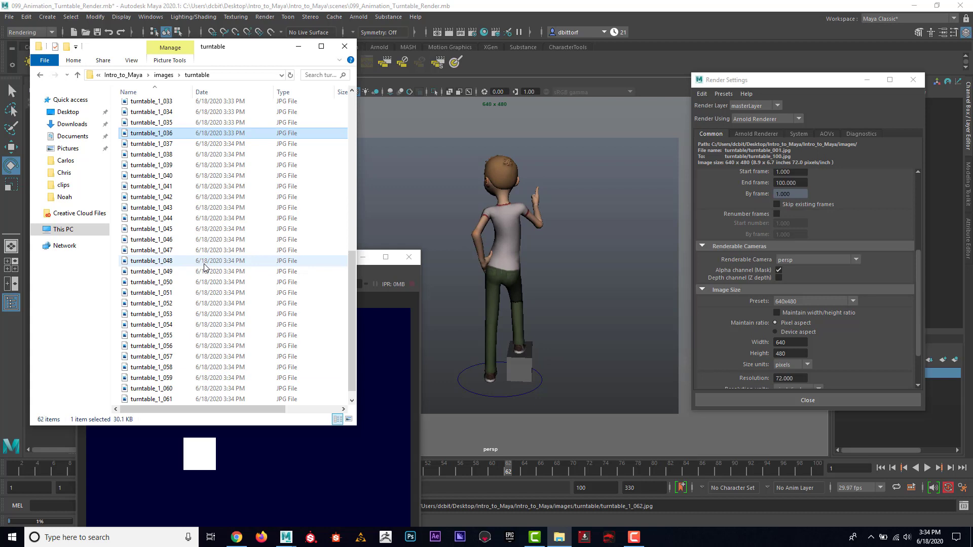
scroll(204, 267, up, 10)
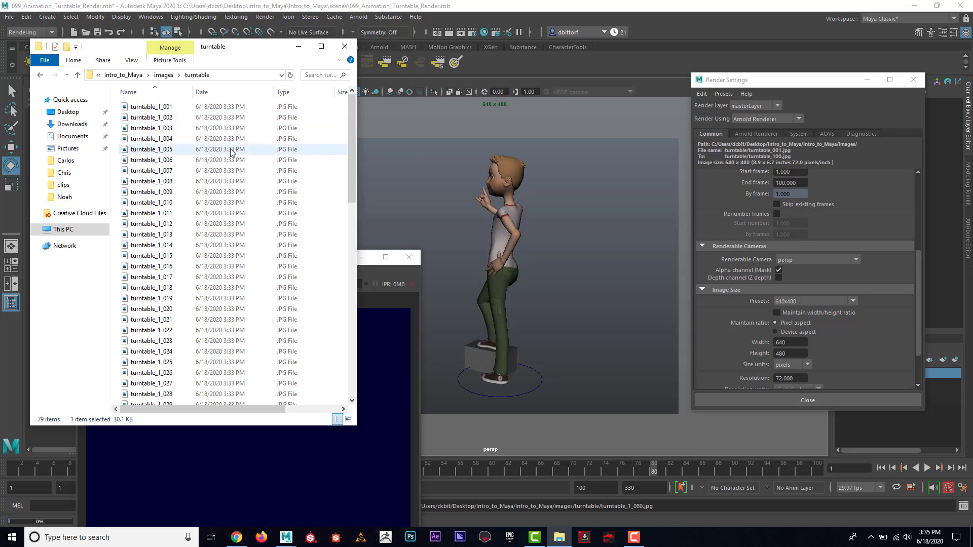
Inspect the frame thumbnails, then return to details view and check the file list from turntable_1_001 through turntable_1_100
click(348, 419)
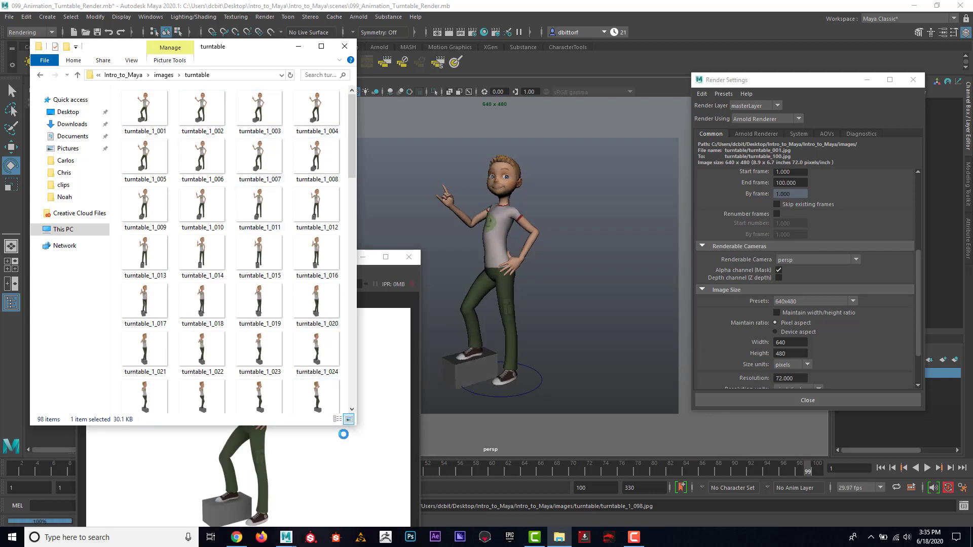
click(337, 419)
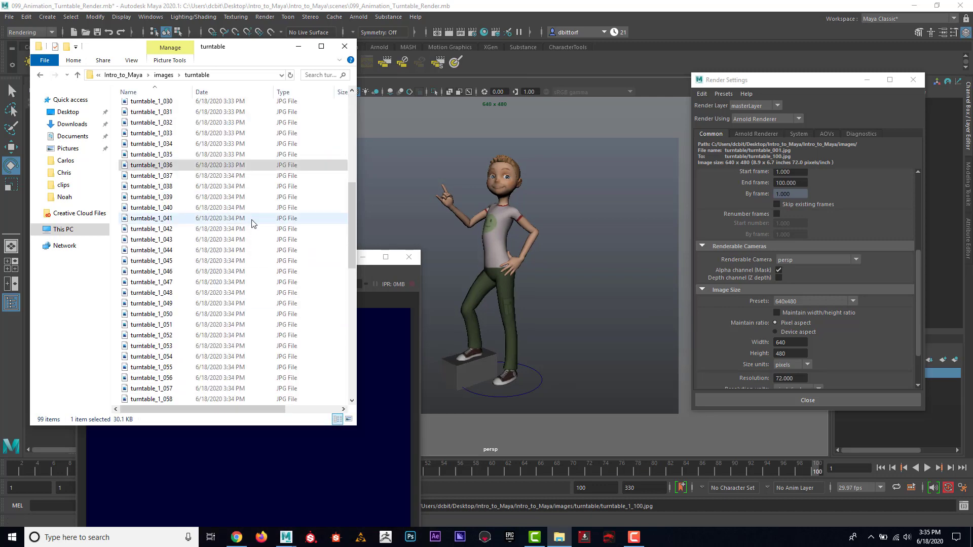
scroll(253, 224, down, 14)
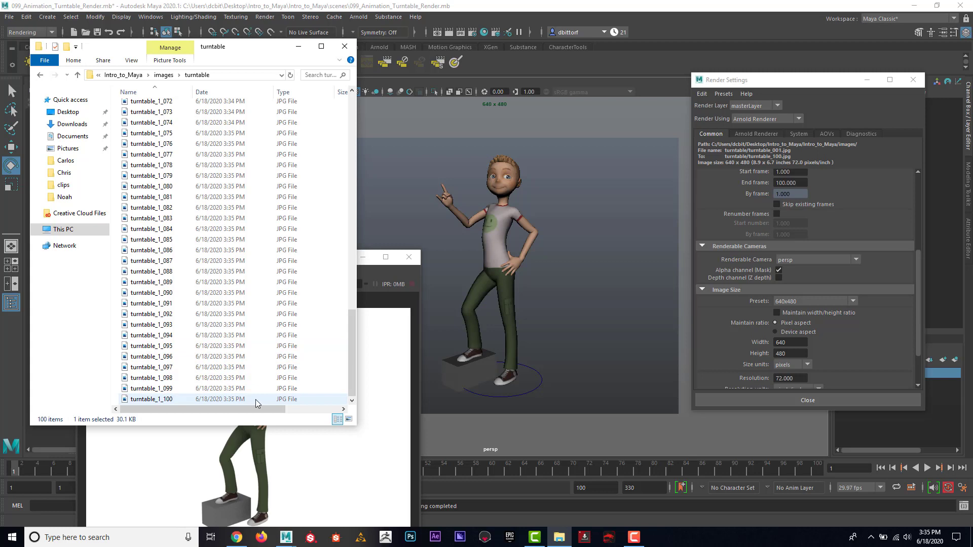
scroll(255, 400, up, 20)
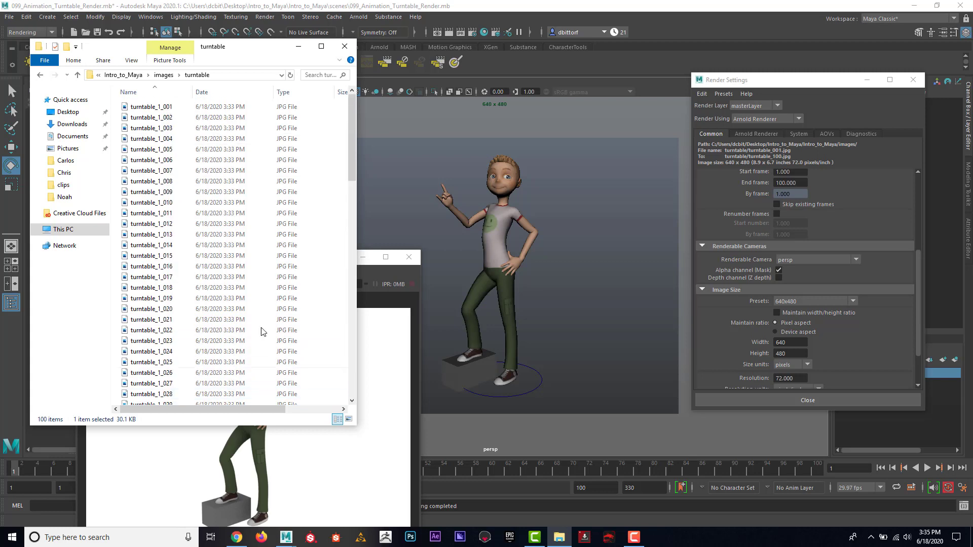
Look over the complete list of rendered turntable frames once more, from the first file to the last
scroll(239, 122, down, 20)
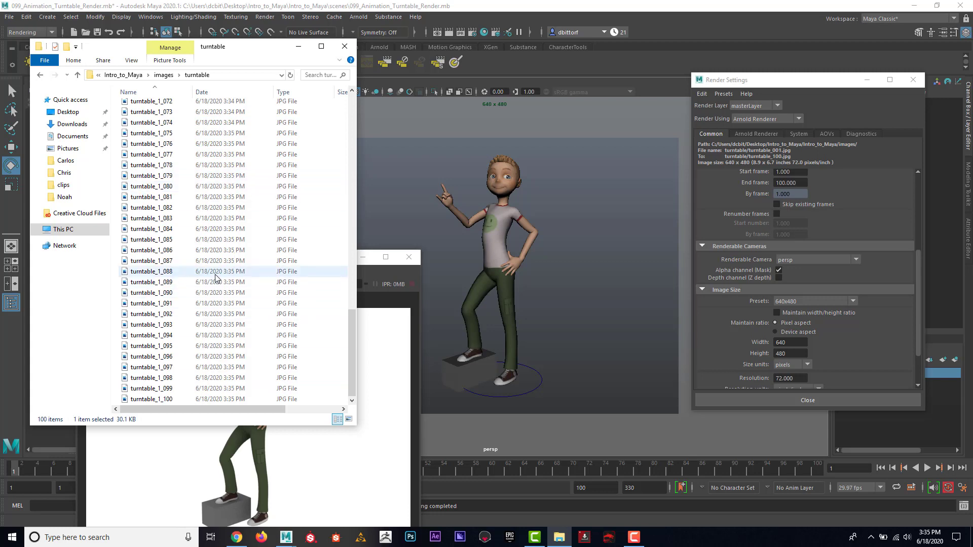
scroll(215, 277, up, 20)
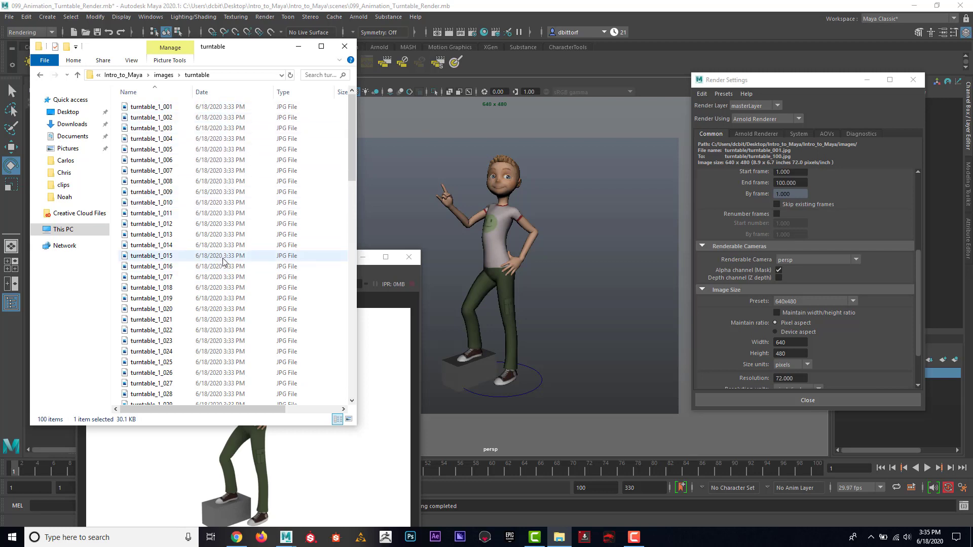
drag(257, 50, 261, 47)
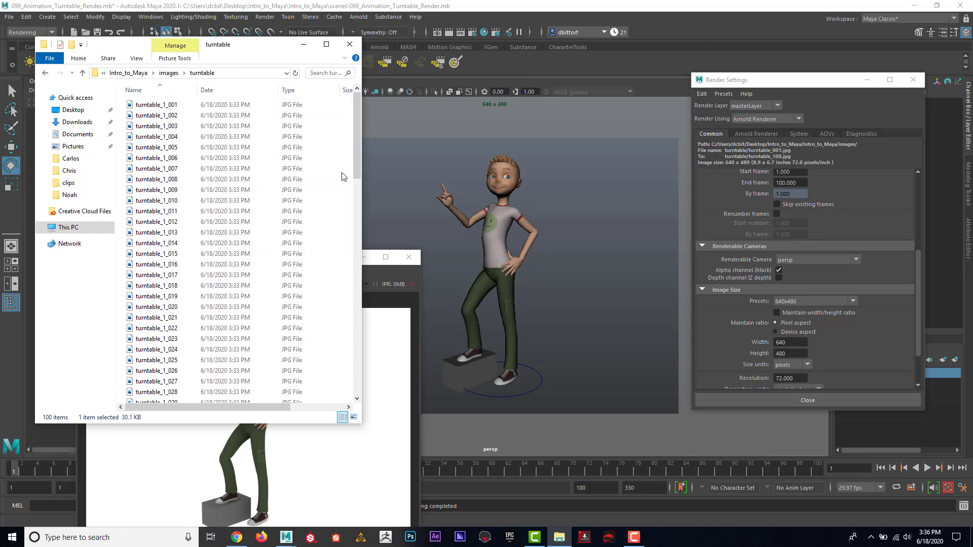
Switch to After Effects and import turntable_1_001 from the images/turntable folder as a JPEG sequence
click(439, 538)
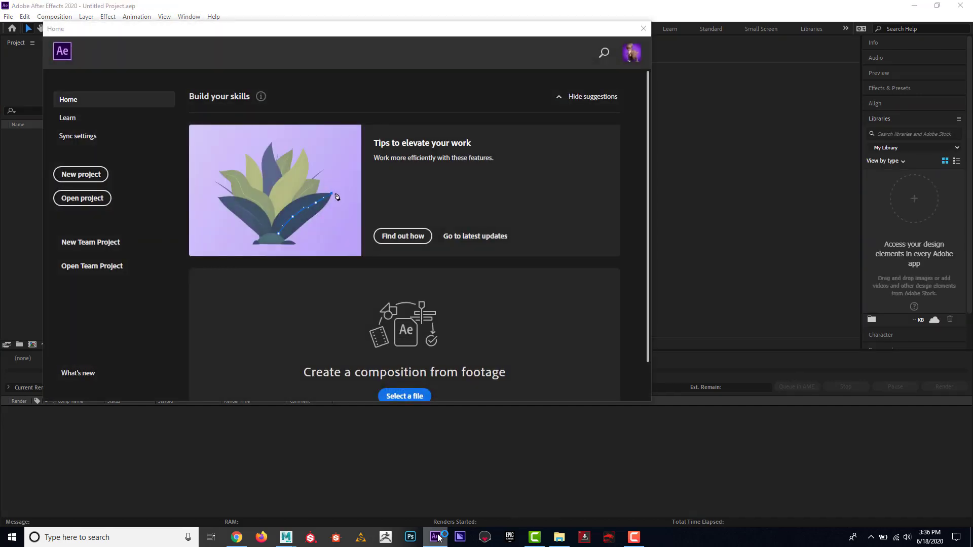
click(644, 28)
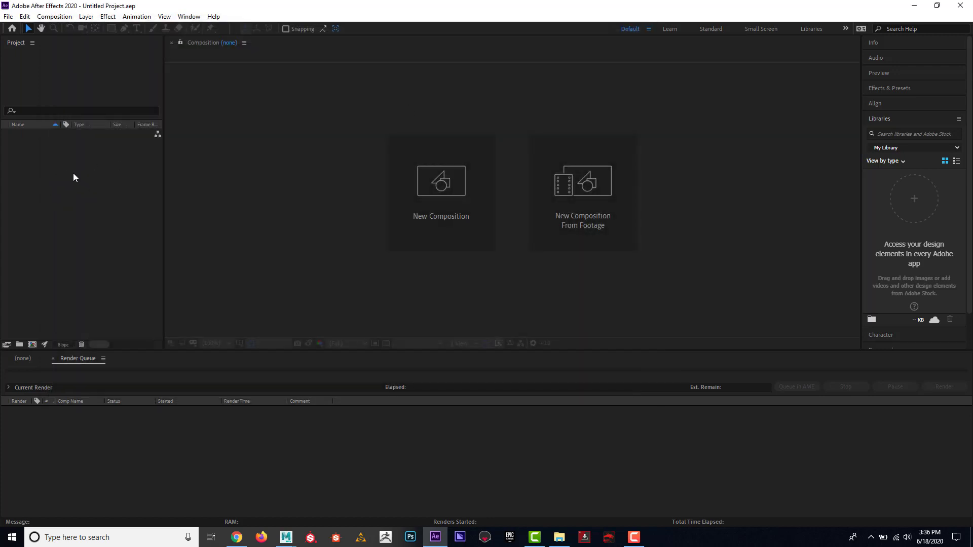
double_click(76, 191)
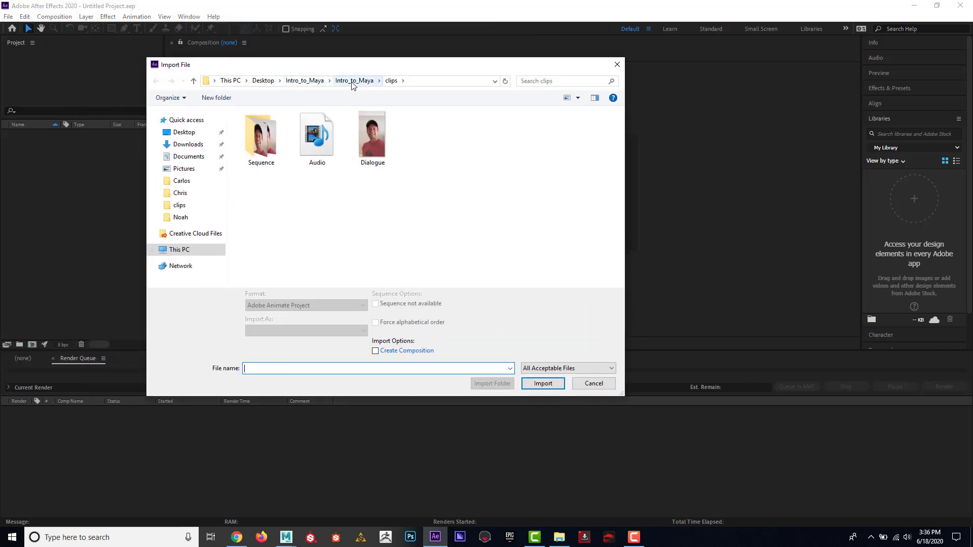
click(349, 81)
double_click(260, 192)
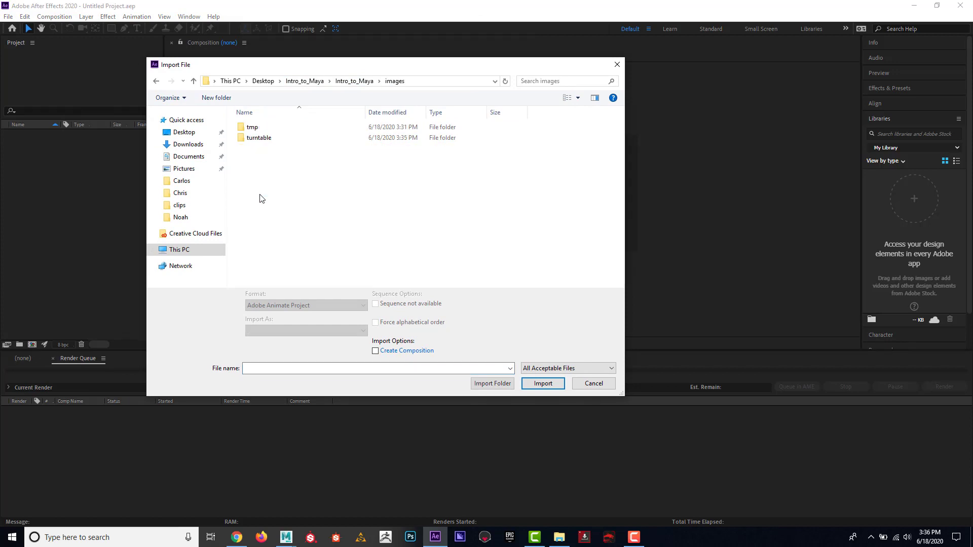
double_click(260, 137)
click(263, 137)
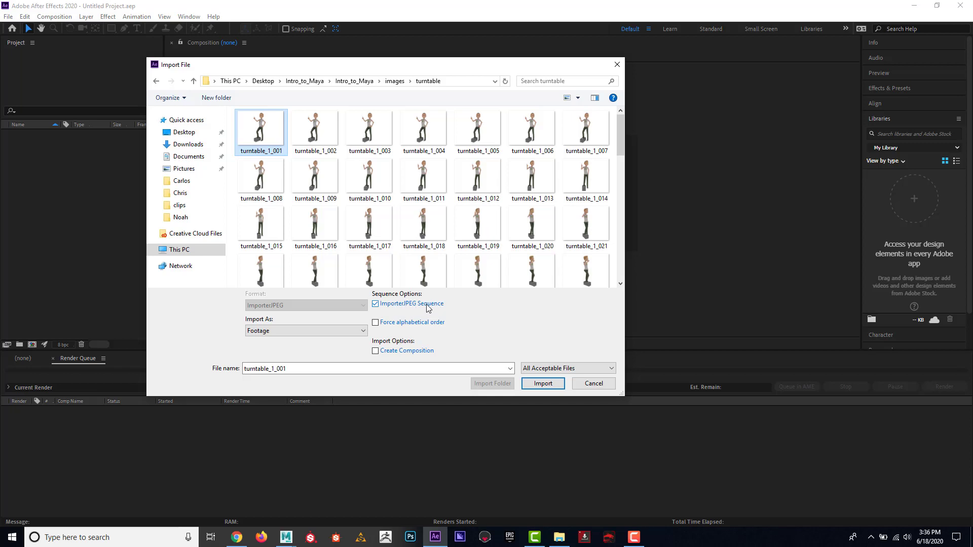
click(545, 386)
Create a composition from the imported turntable footage, preview its frames, and add it to the render queue
drag(13, 137, 31, 344)
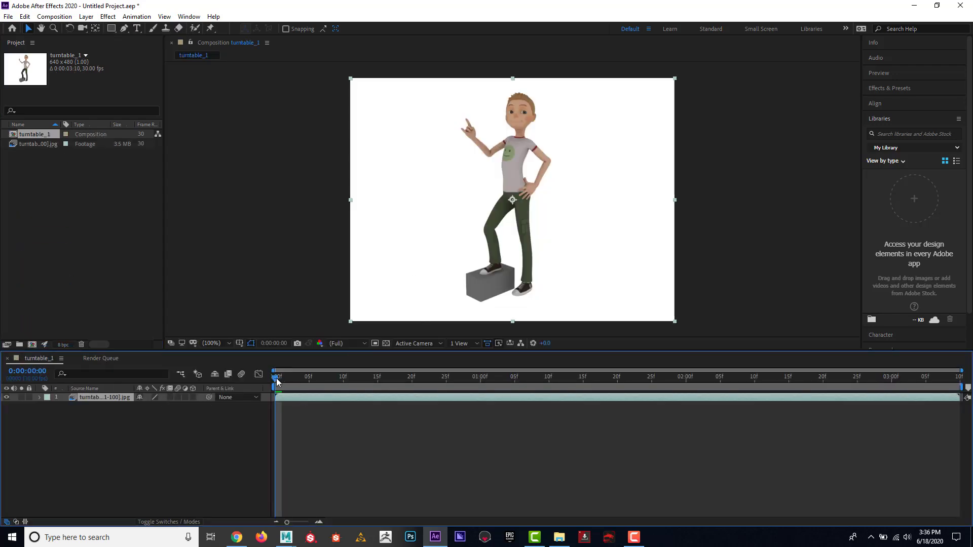
drag(276, 378, 253, 328)
click(54, 16)
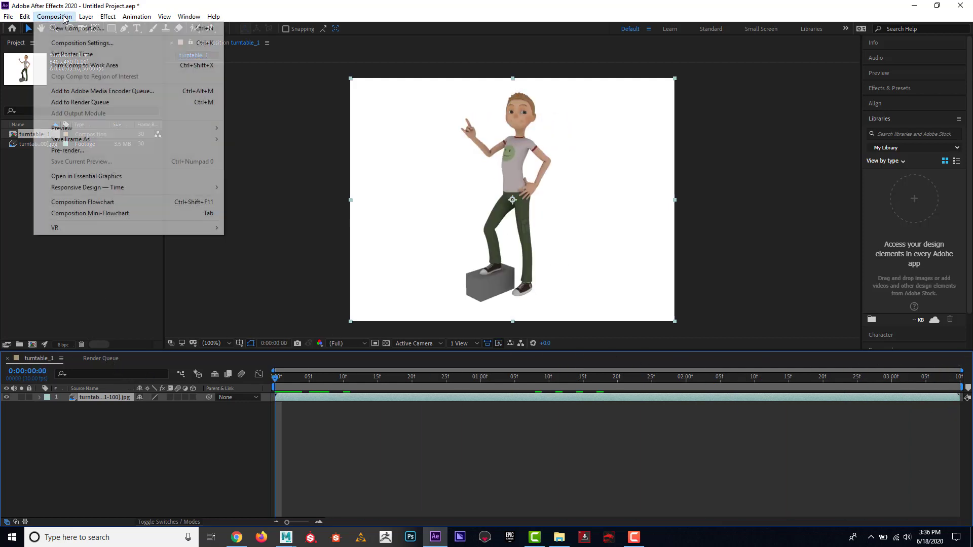
click(82, 103)
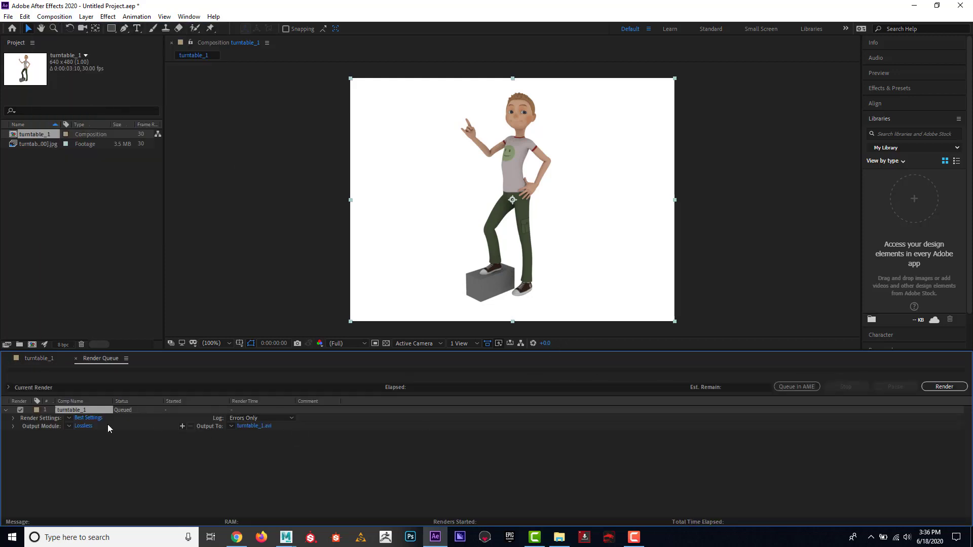
Configure the output module with AVI as the format and Audio Output Off
click(81, 425)
click(373, 124)
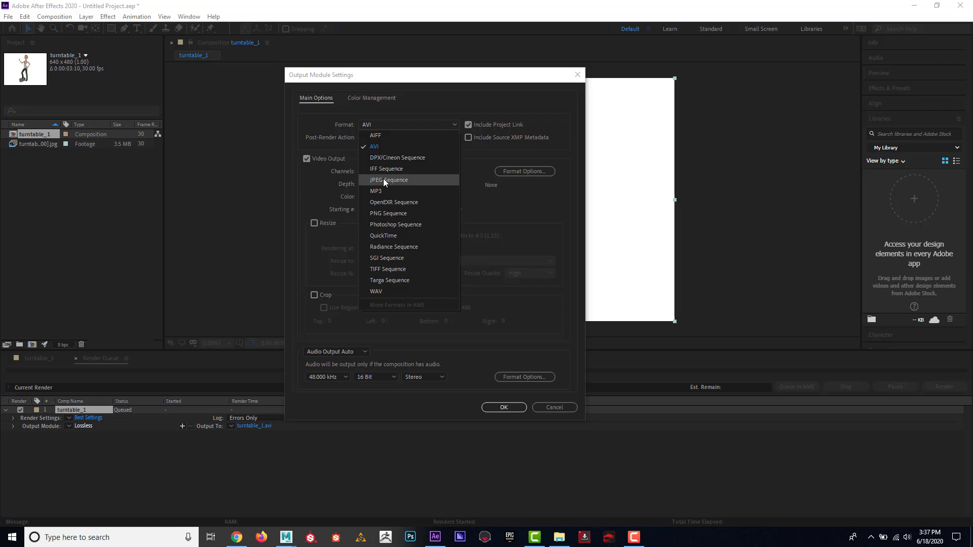
click(409, 148)
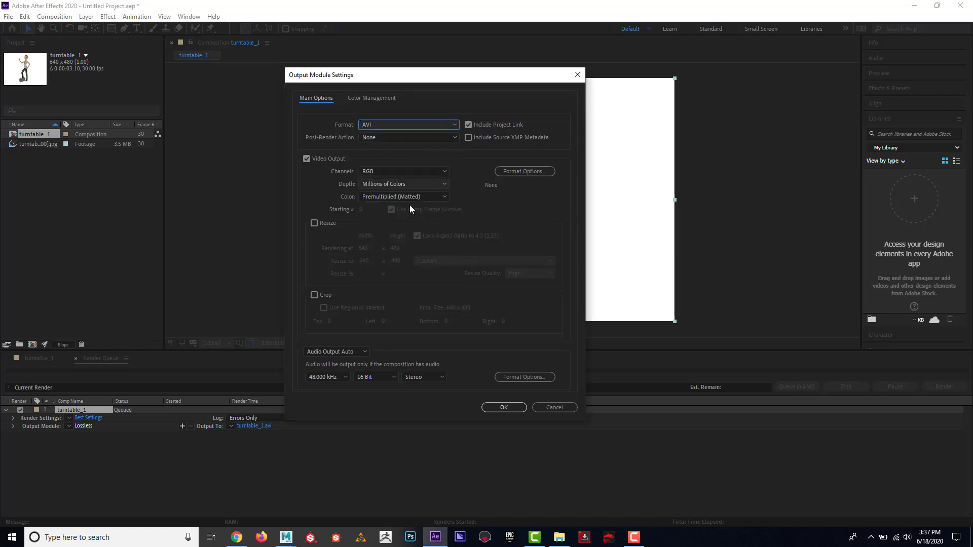
click(358, 352)
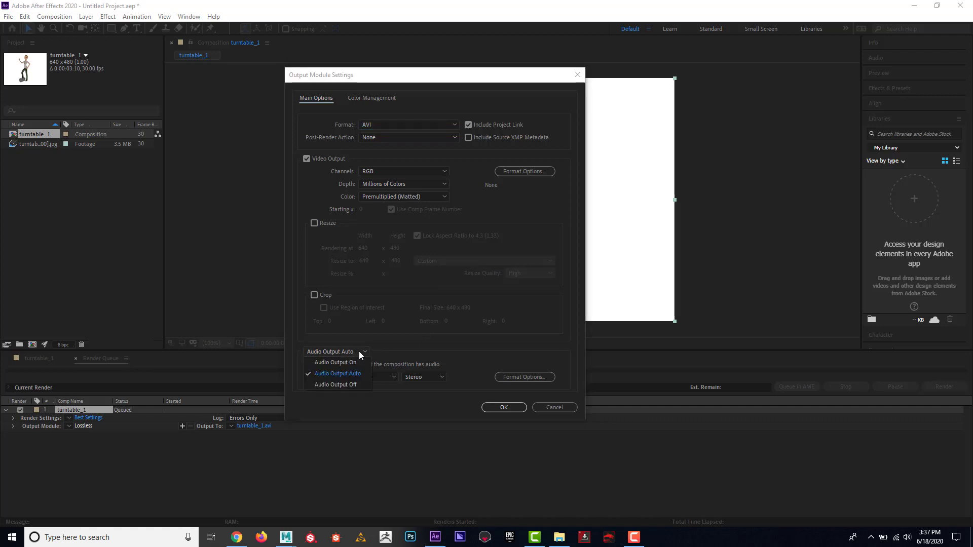
click(356, 385)
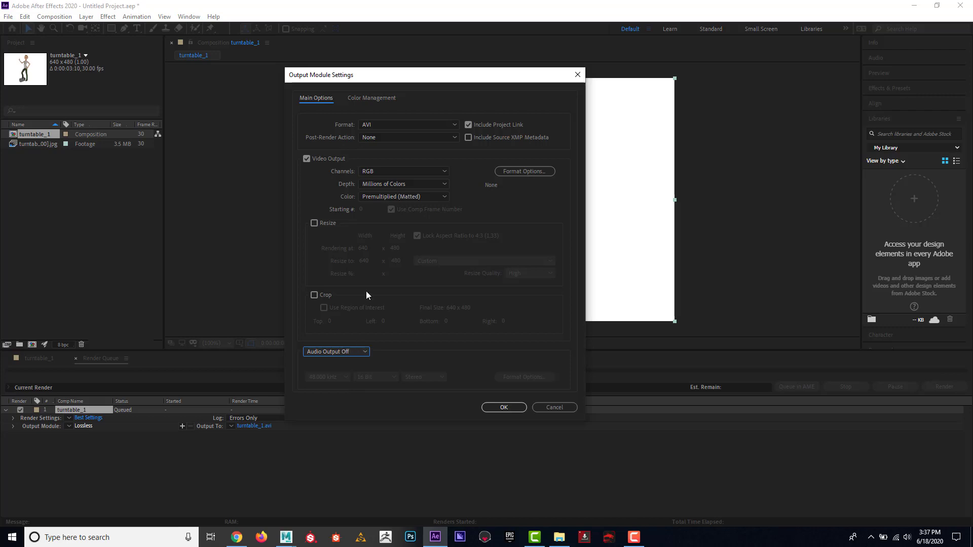
click(505, 407)
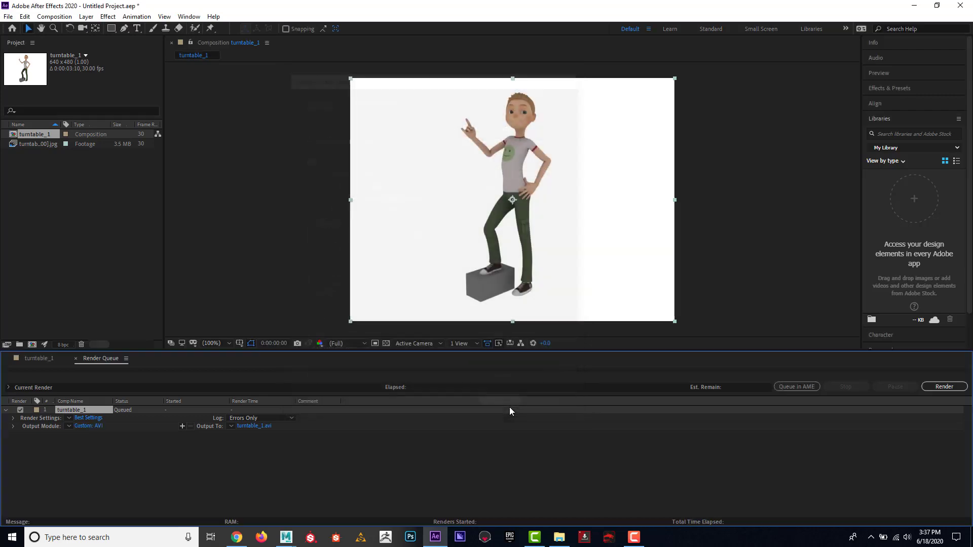
Set the output movie to Turntable in the project's clips folder and render the queued composition
click(257, 427)
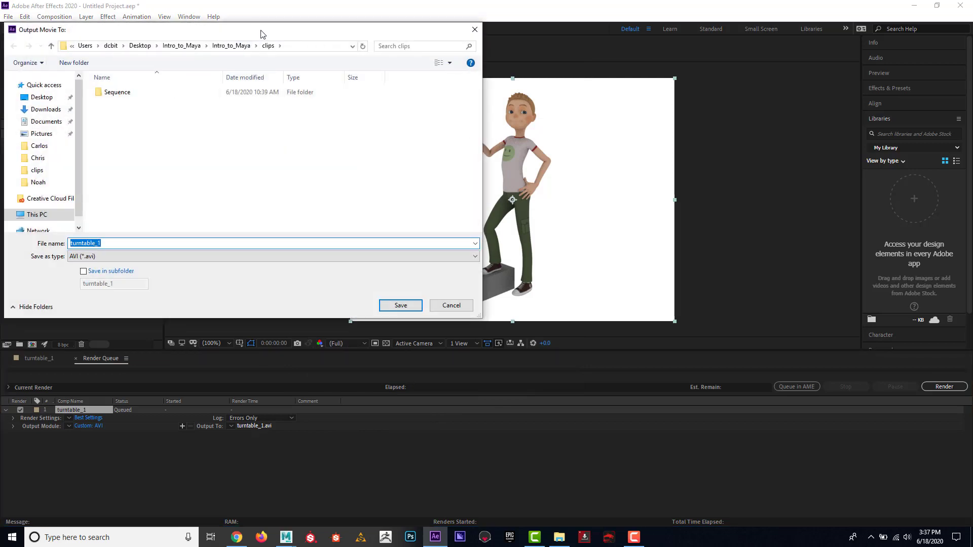
drag(261, 34, 364, 56)
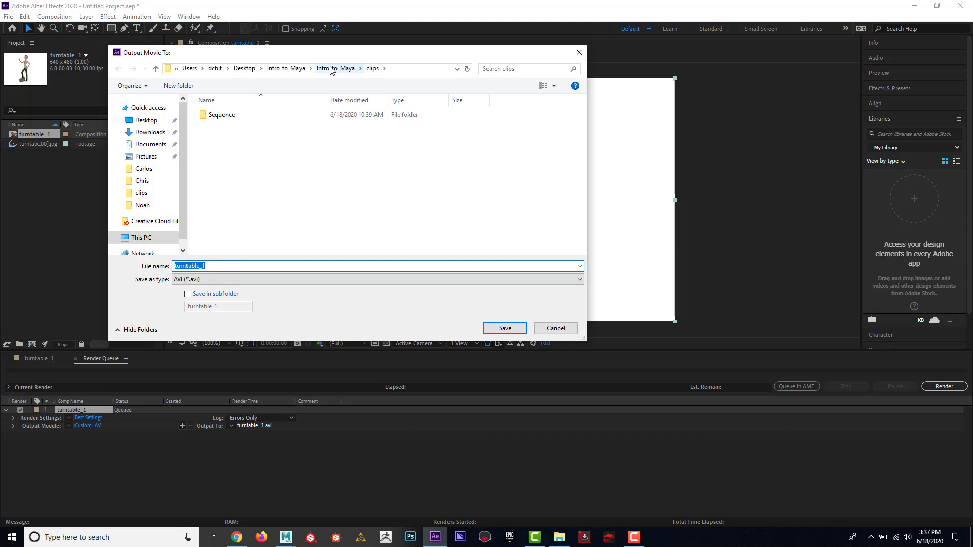
text(T)
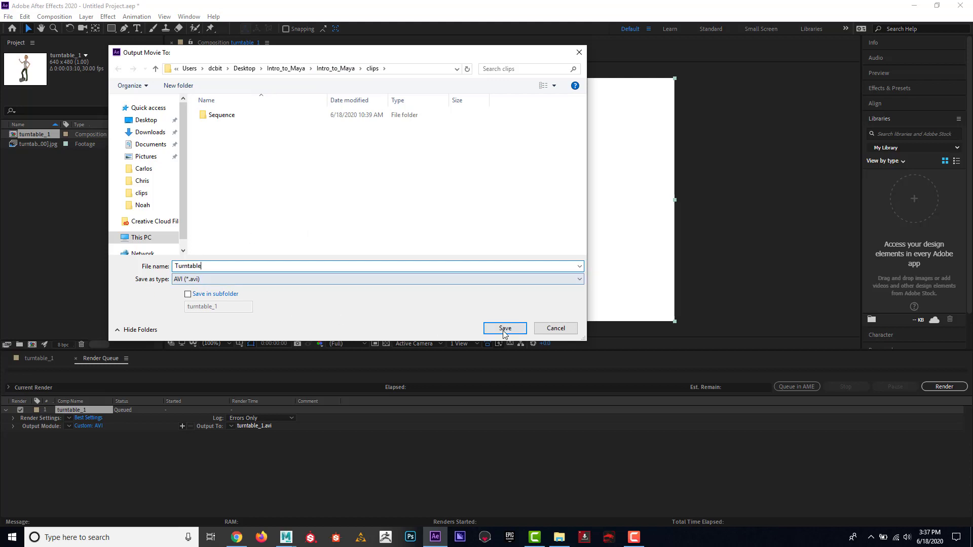
click(520, 334)
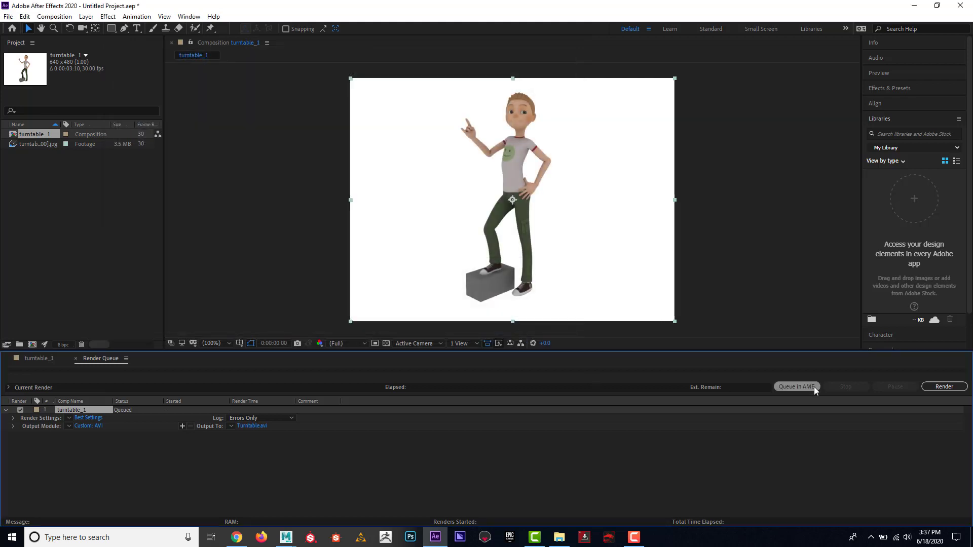
click(939, 388)
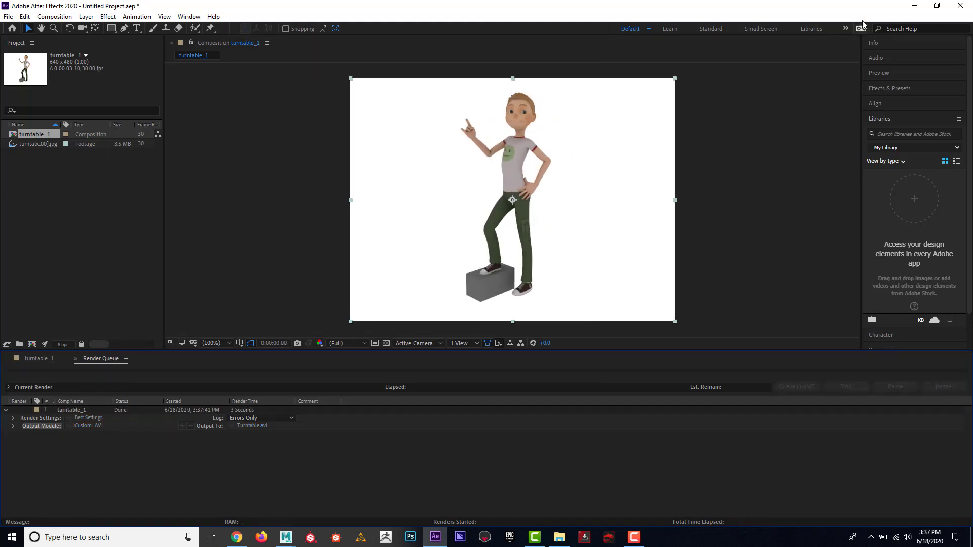
Switch to File Explorer and open the Turntable video from the project's clips folder with Windows Media Player
click(914, 6)
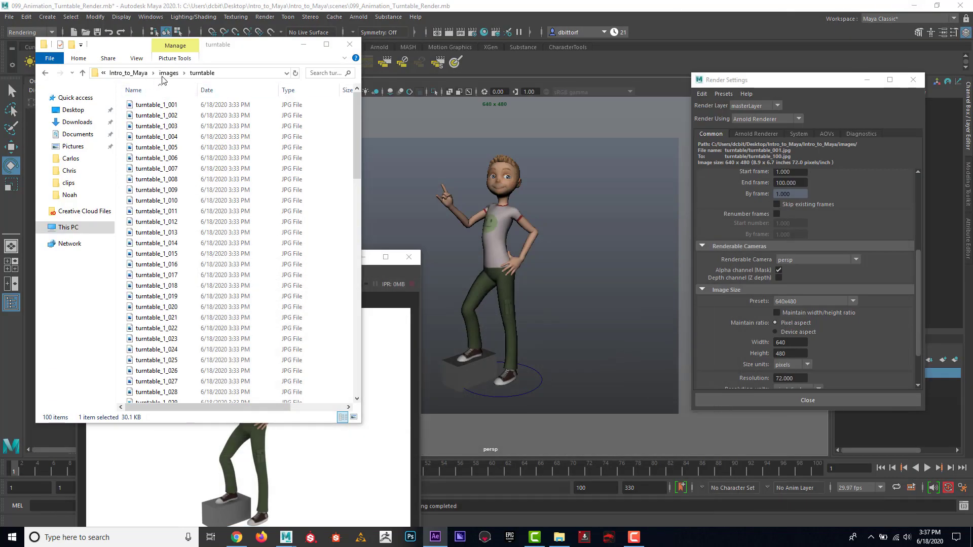
click(128, 73)
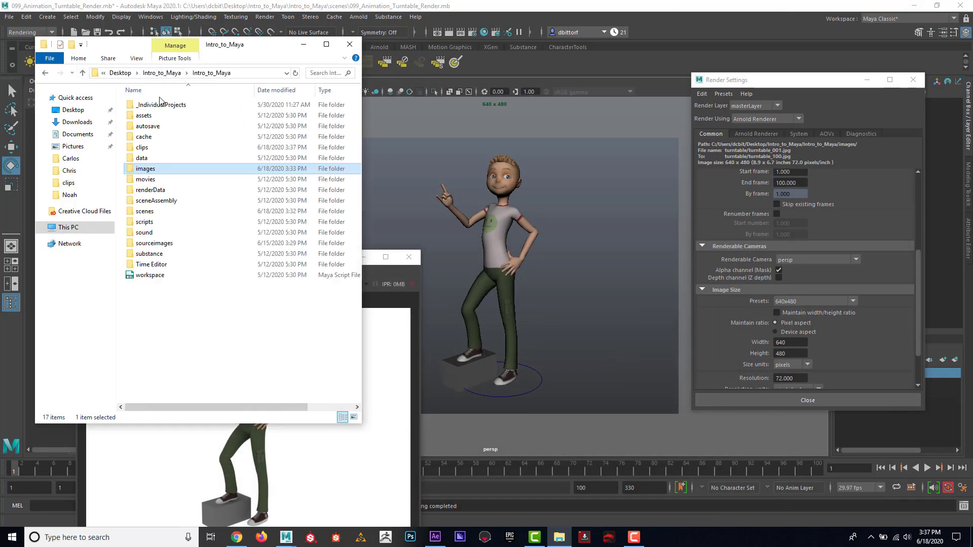
double_click(162, 148)
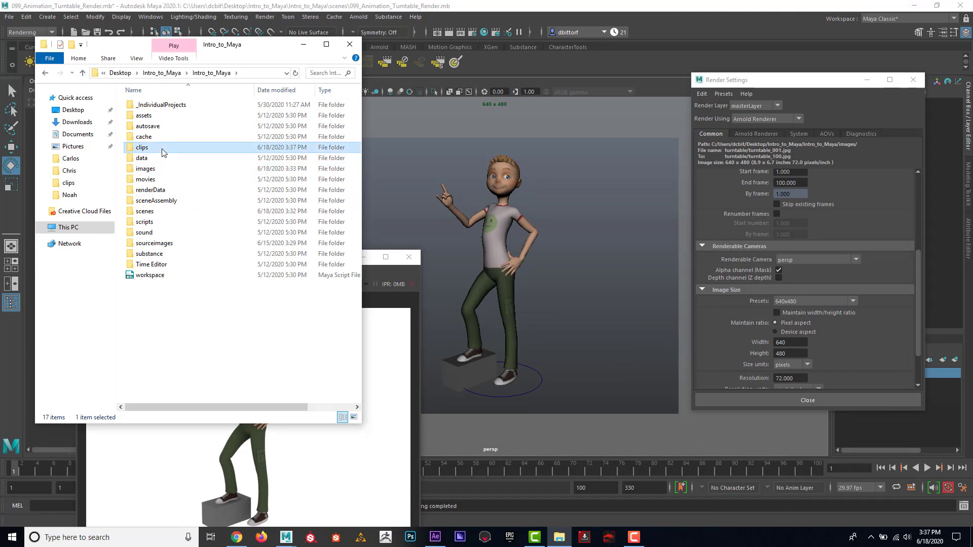
double_click(329, 128)
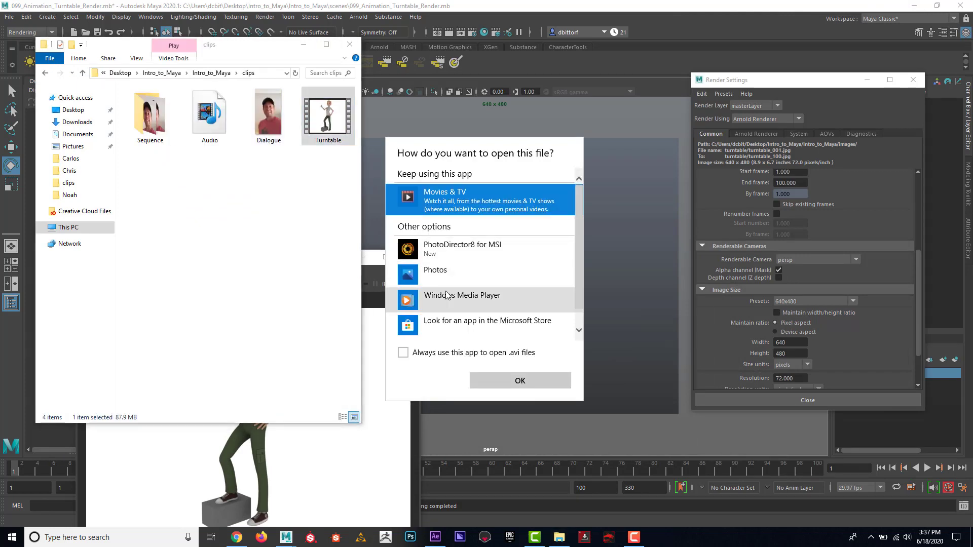
click(455, 301)
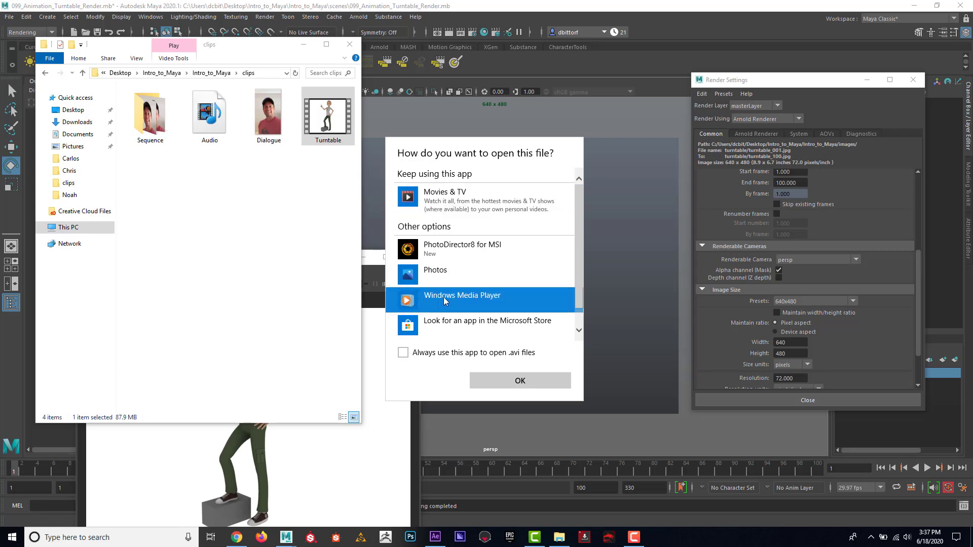
click(516, 382)
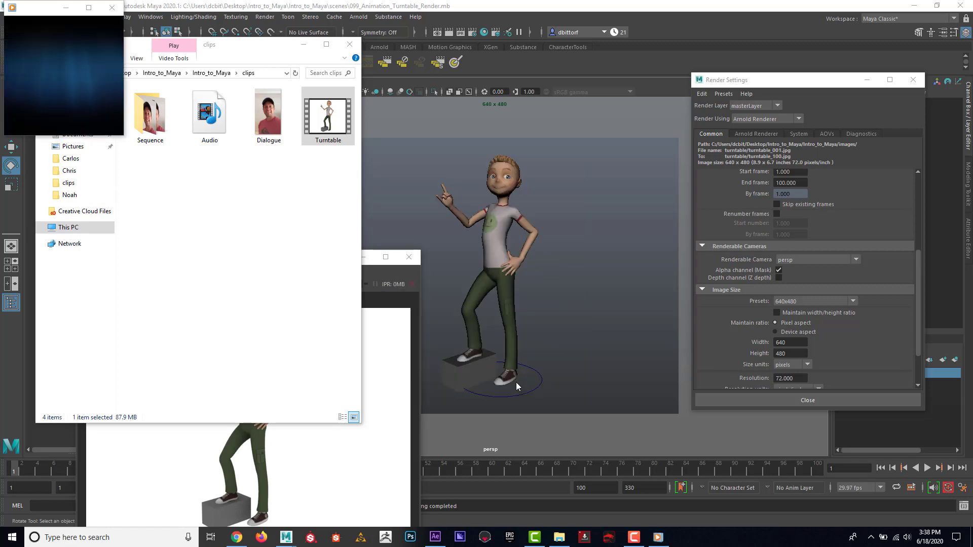
Enlarge the video player window, replay the turntable movie to check it, and close the player
drag(192, 16, 525, 123)
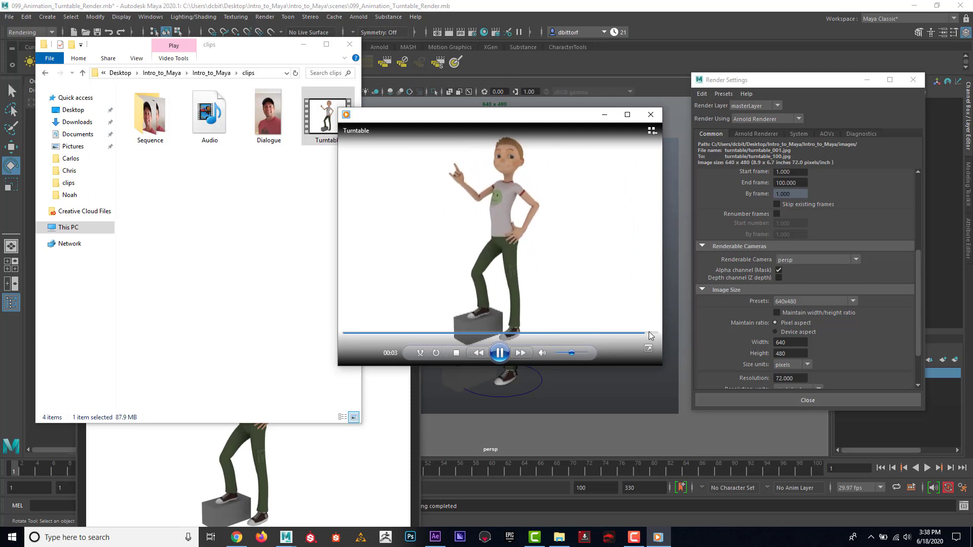
drag(659, 366, 732, 456)
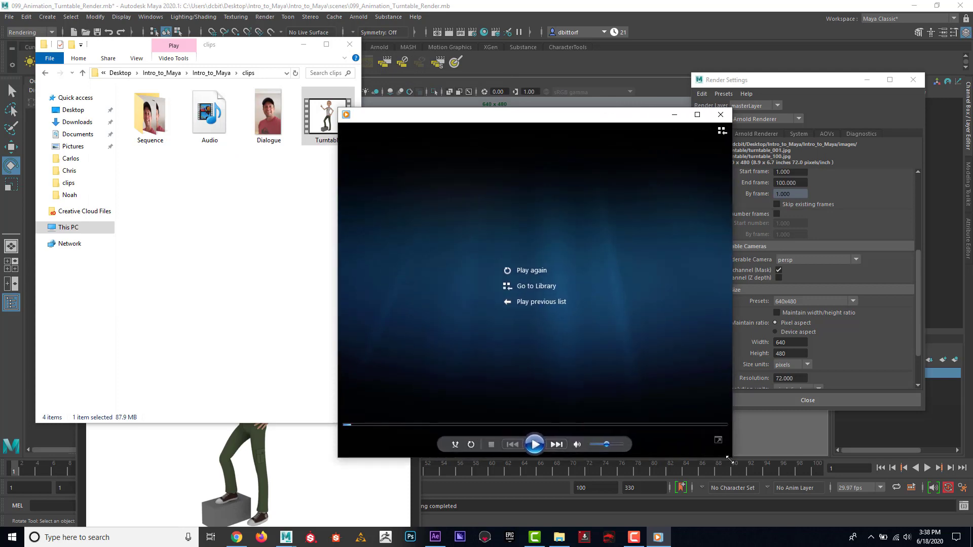
click(535, 444)
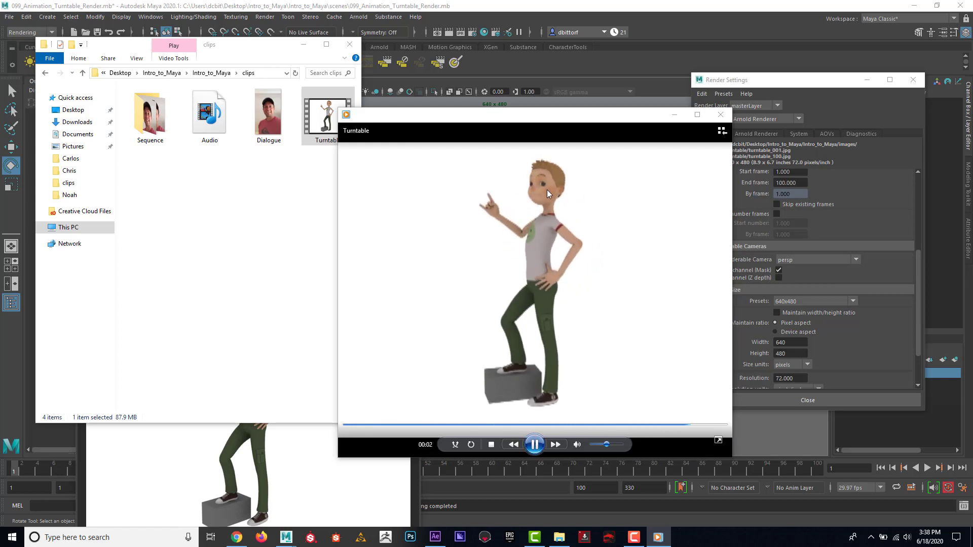
click(720, 114)
Open the Turntable video with Movies & TV, watch it through, and close it
right_click(323, 122)
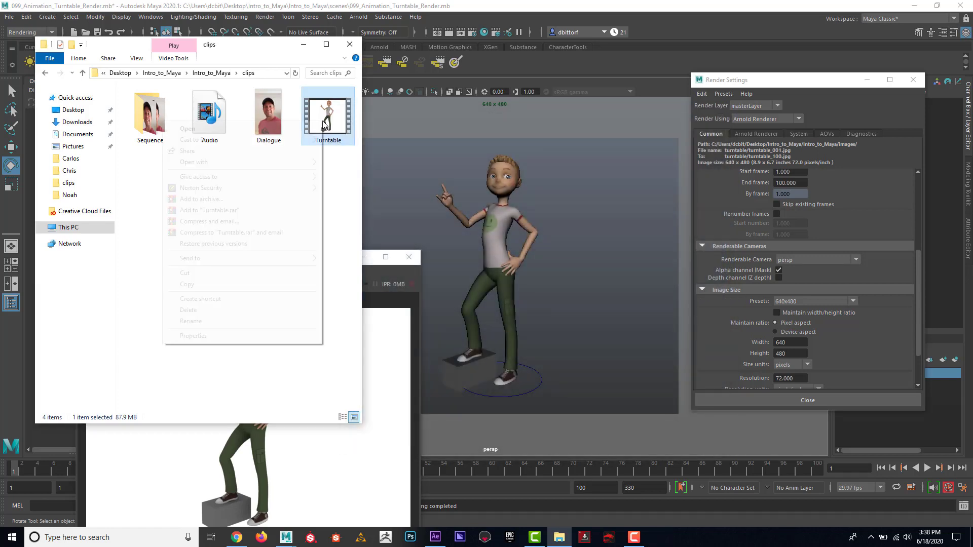
mouse_move(291, 166)
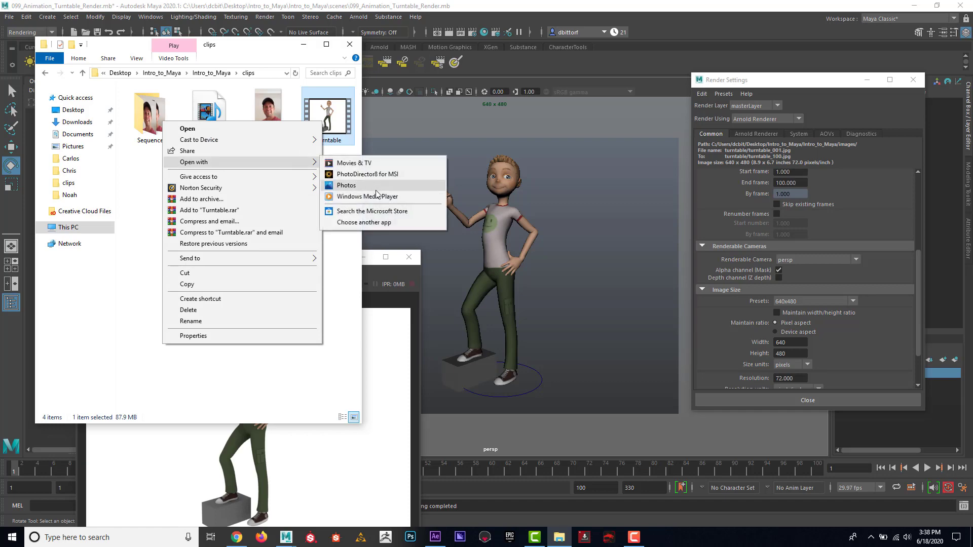
click(392, 166)
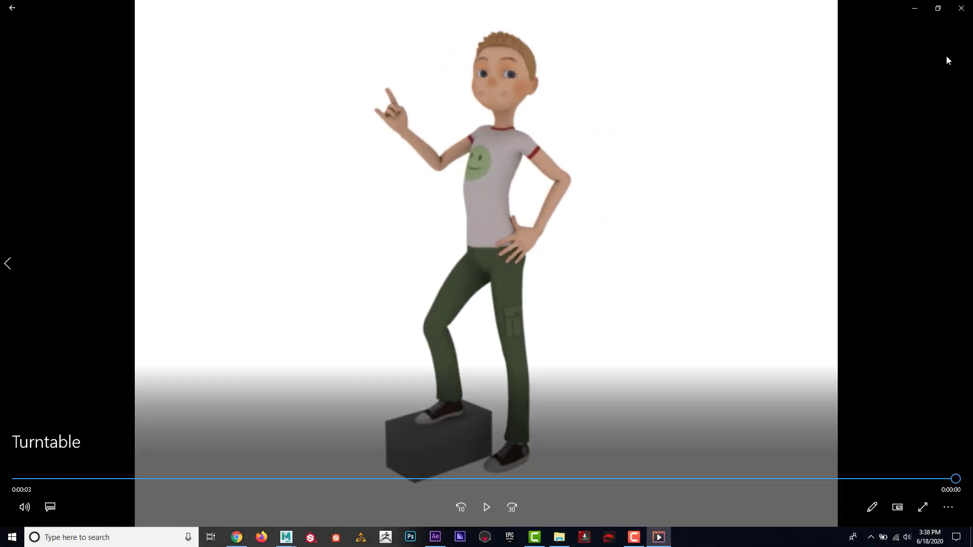
click(961, 7)
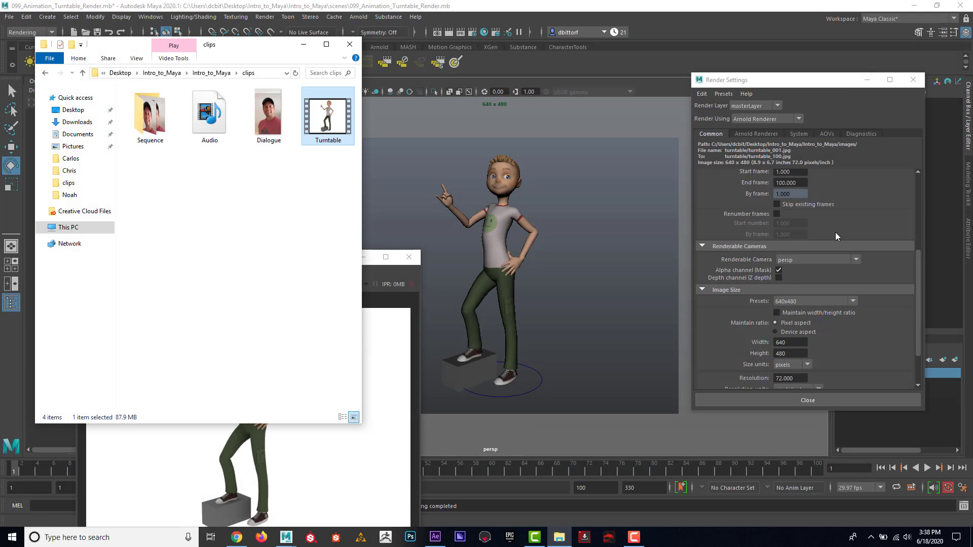
Switch to Maya and set the image size preset to HD_1080 in the Render Settings
scroll(835, 232, down, 2)
click(800, 270)
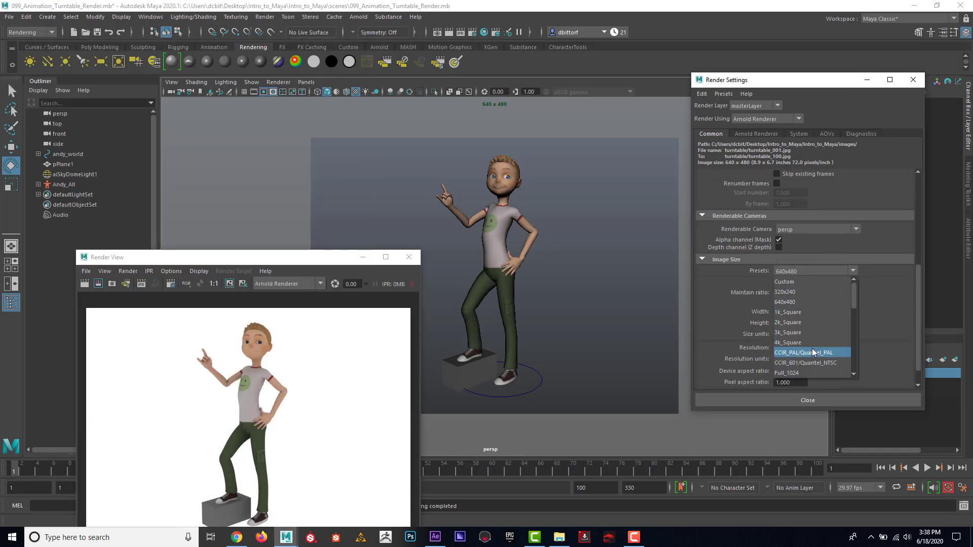
scroll(807, 350, down, 2)
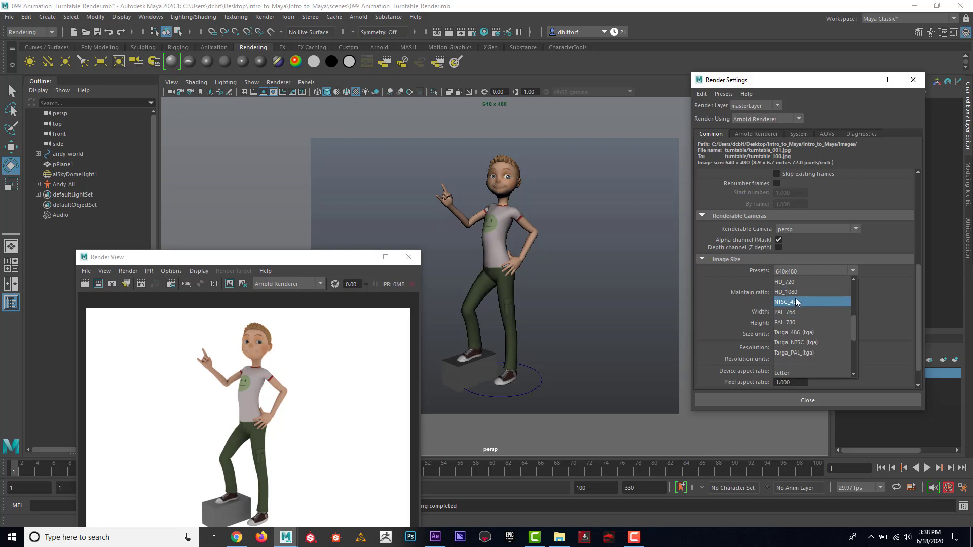
click(802, 293)
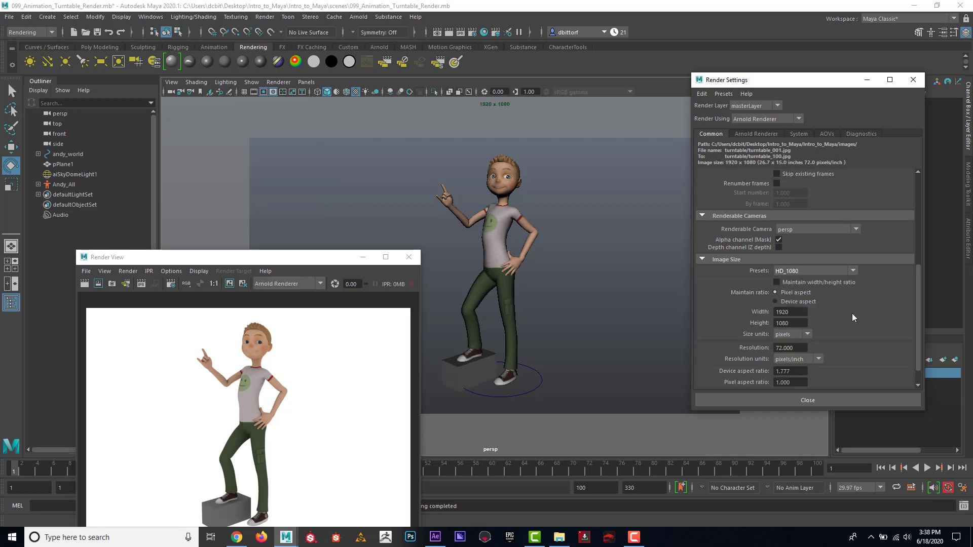
scroll(852, 313, up, 3)
scroll(852, 315, up, 4)
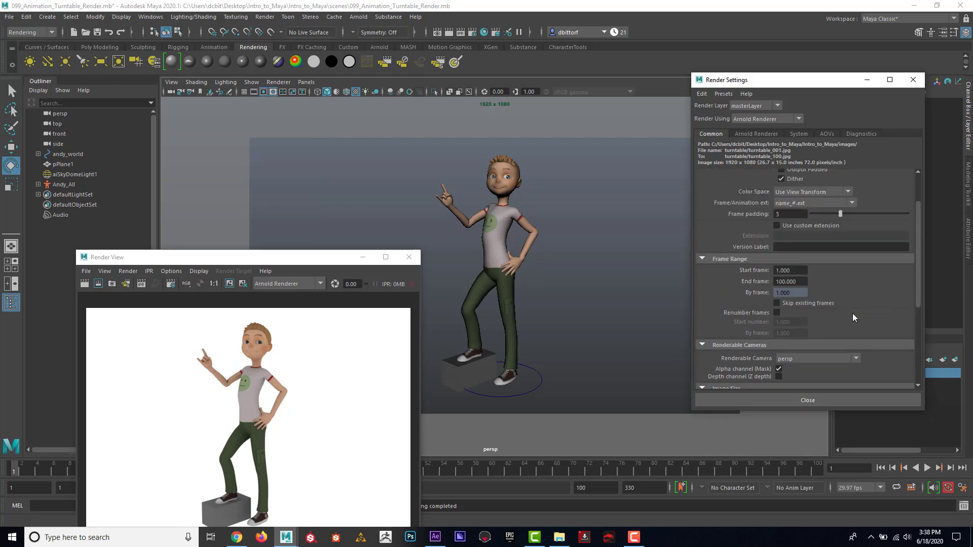
Minimize Maya and examine the general and detailed file properties of the Turntable video in the clips folder
click(362, 259)
click(916, 6)
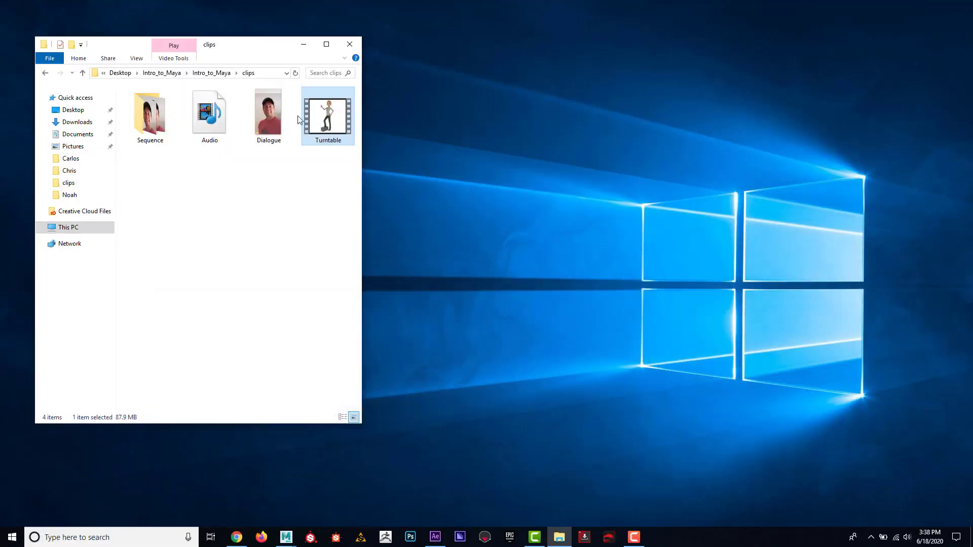
right_click(319, 120)
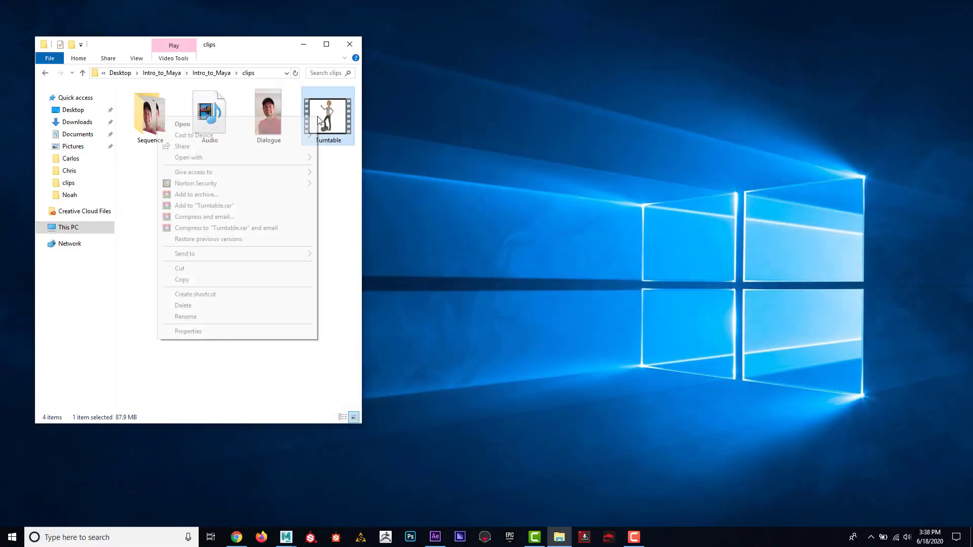
click(245, 334)
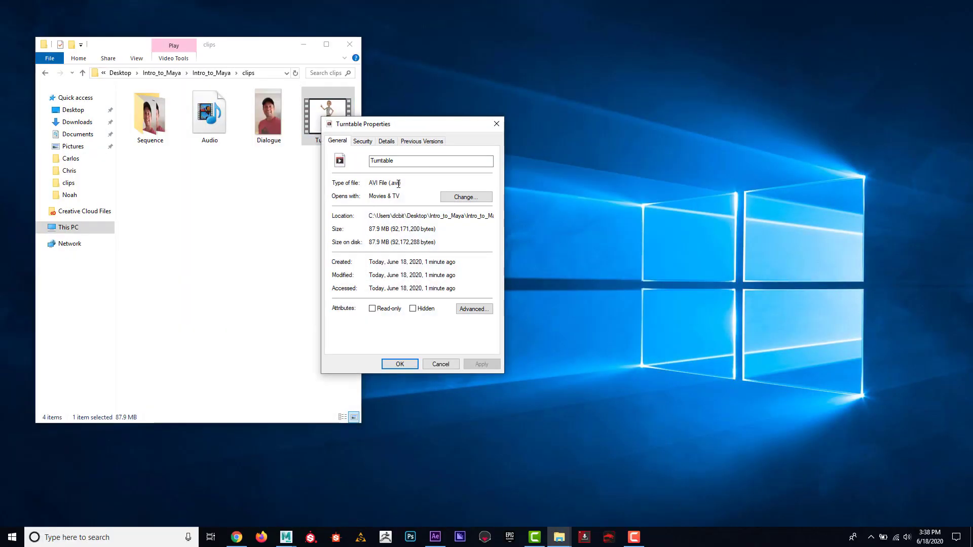
click(387, 140)
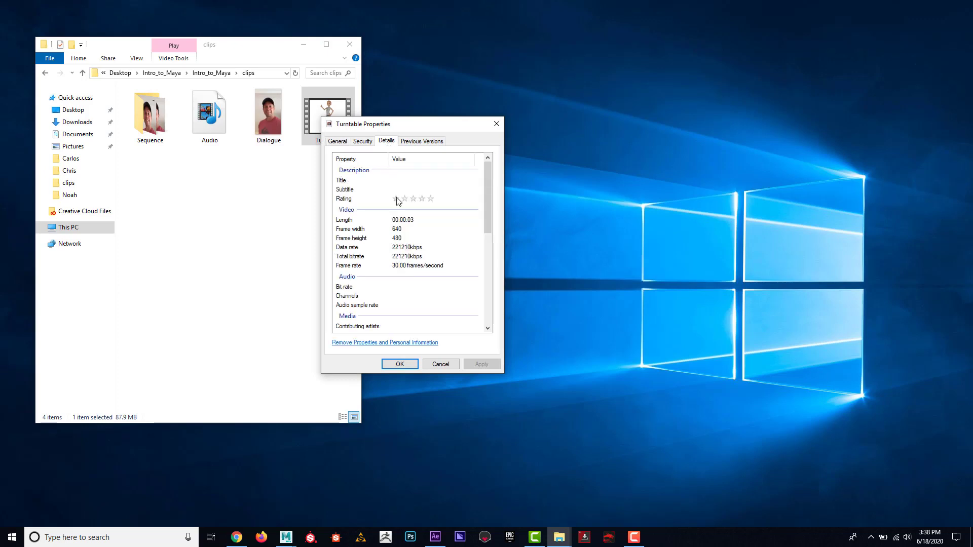
scroll(405, 213, down, 5)
scroll(417, 231, down, 1)
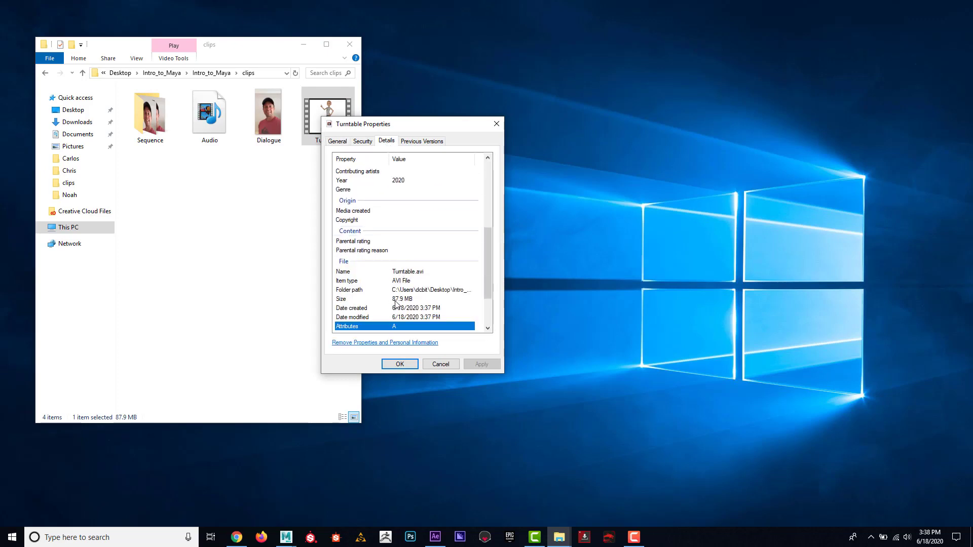
click(338, 141)
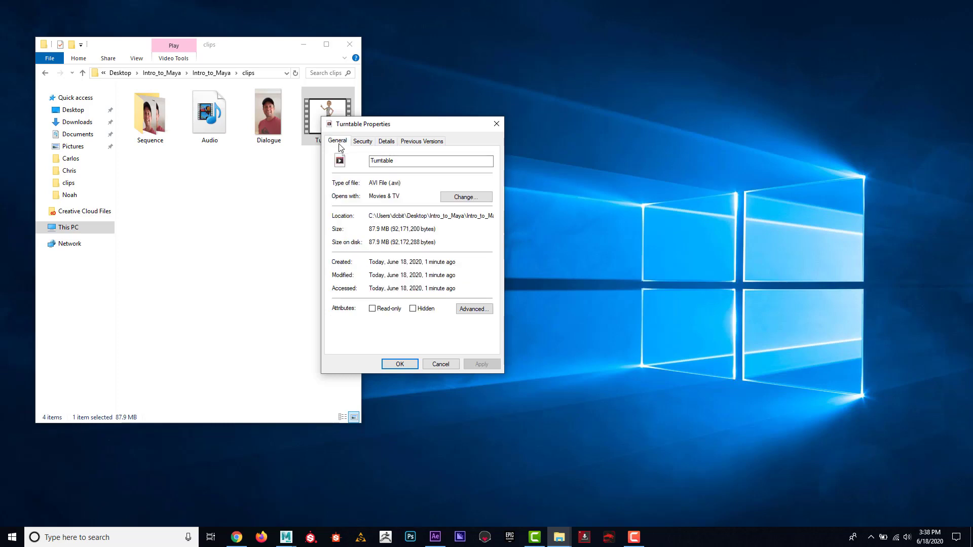
click(495, 124)
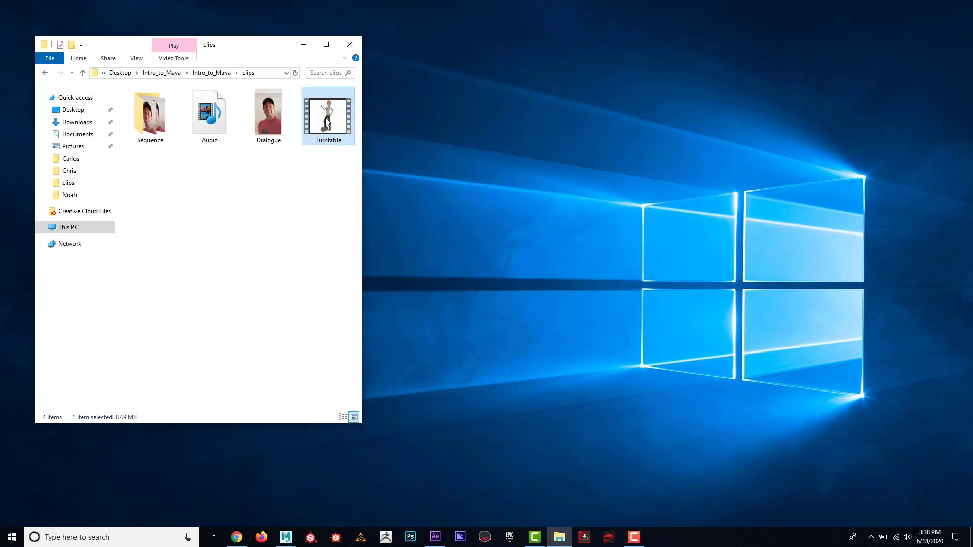
Go back in File Explorer to view the rendered turntable image sequence and its parent images folder
drag(288, 47, 311, 54)
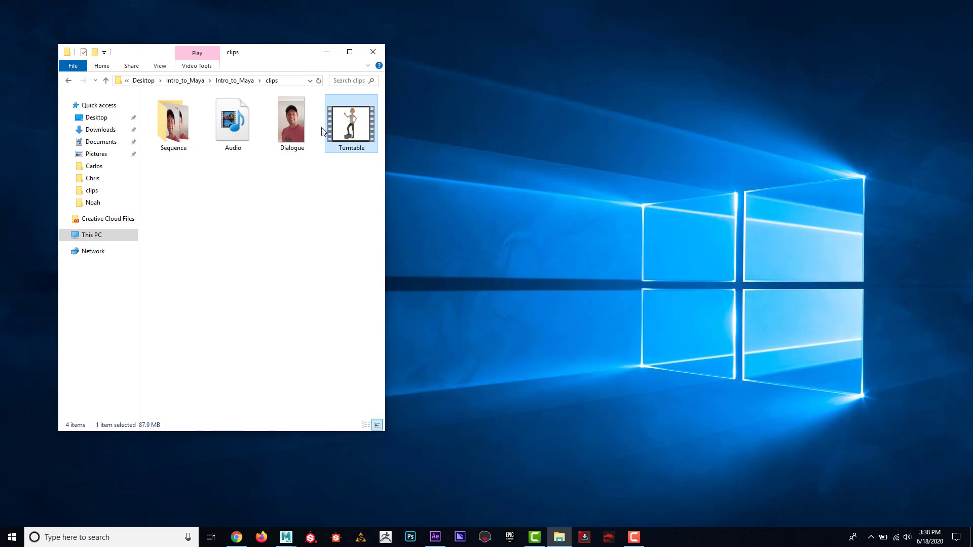
click(69, 80)
click(69, 81)
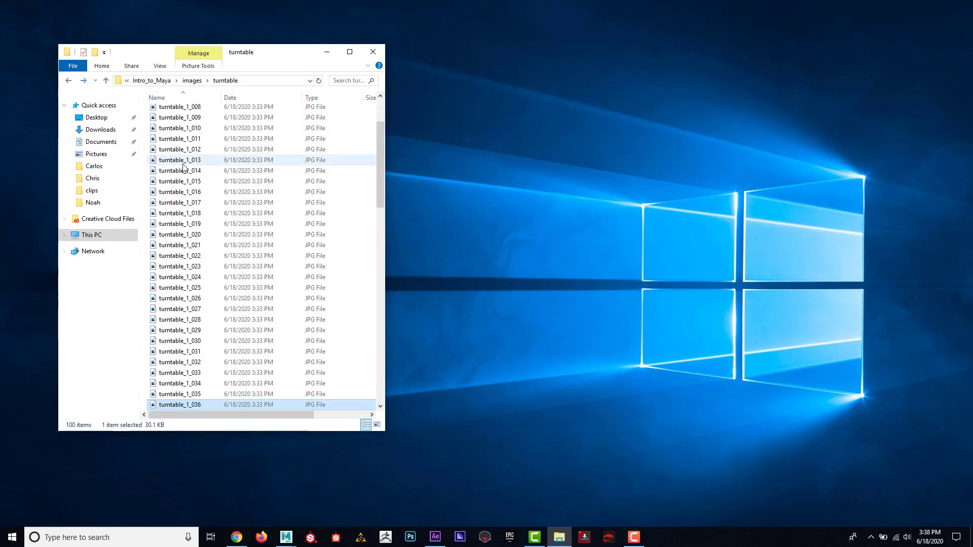
click(69, 80)
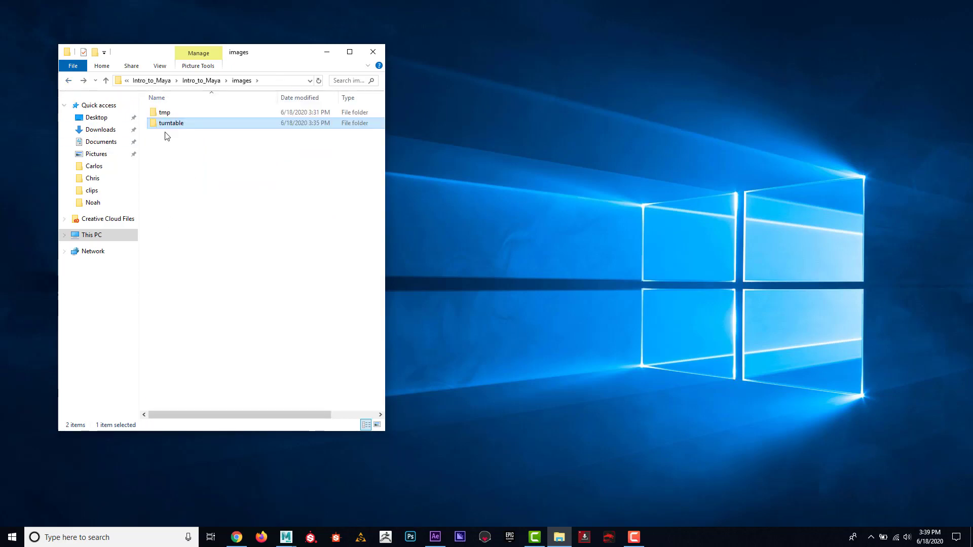
Switch back to Maya, move the Render View clear of the timeline, and preview the turntable animation in the viewport
mouse_move(293, 532)
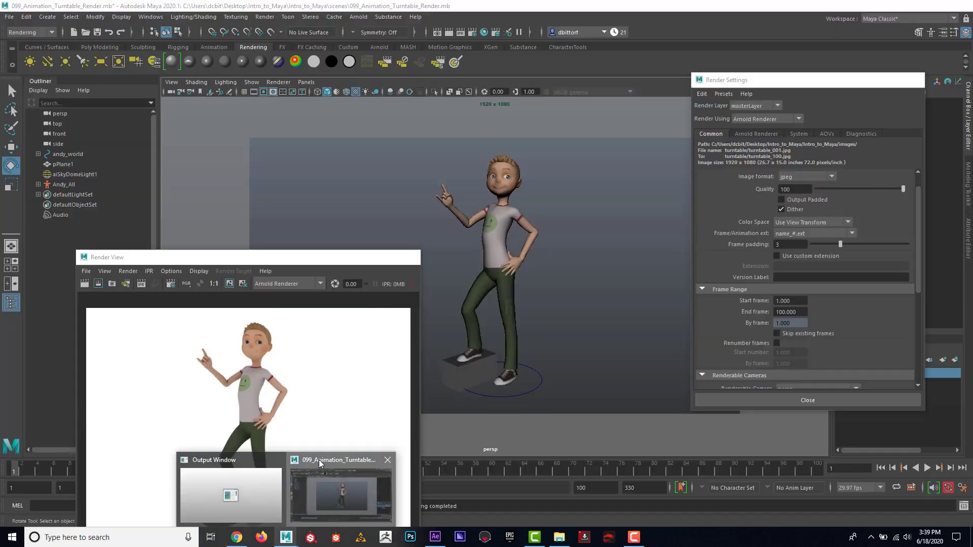
click(318, 460)
drag(331, 256, 283, 111)
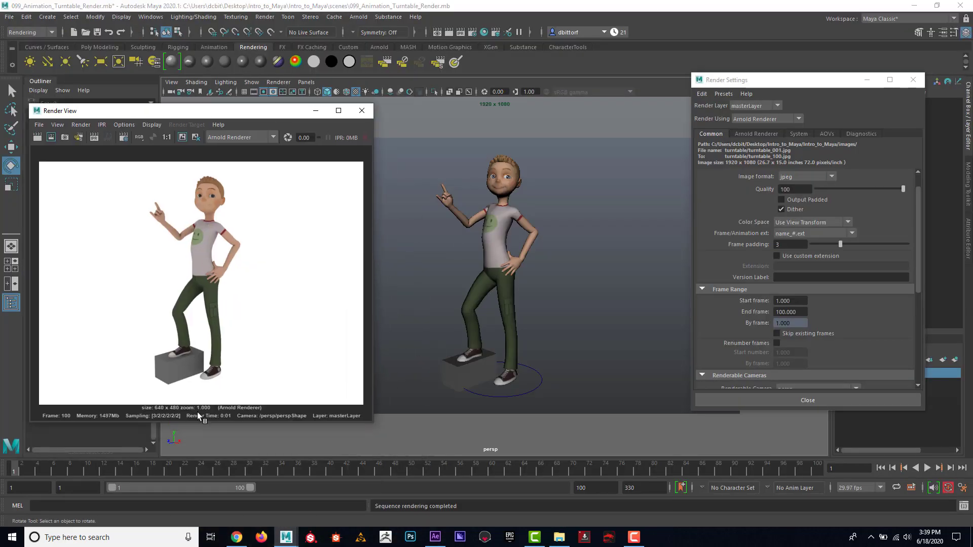
drag(46, 468, 475, 472)
key(Escape)
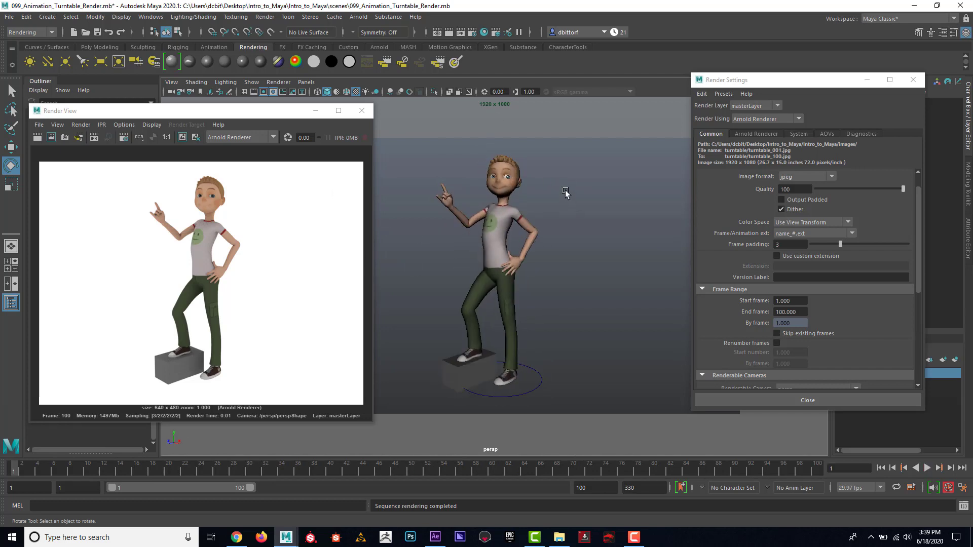
key(alt+v)
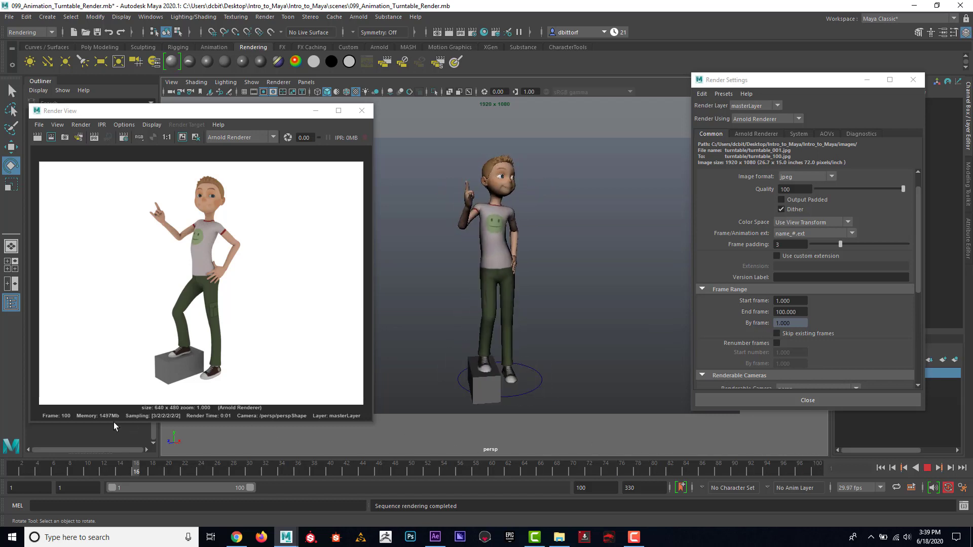
key(alt+v)
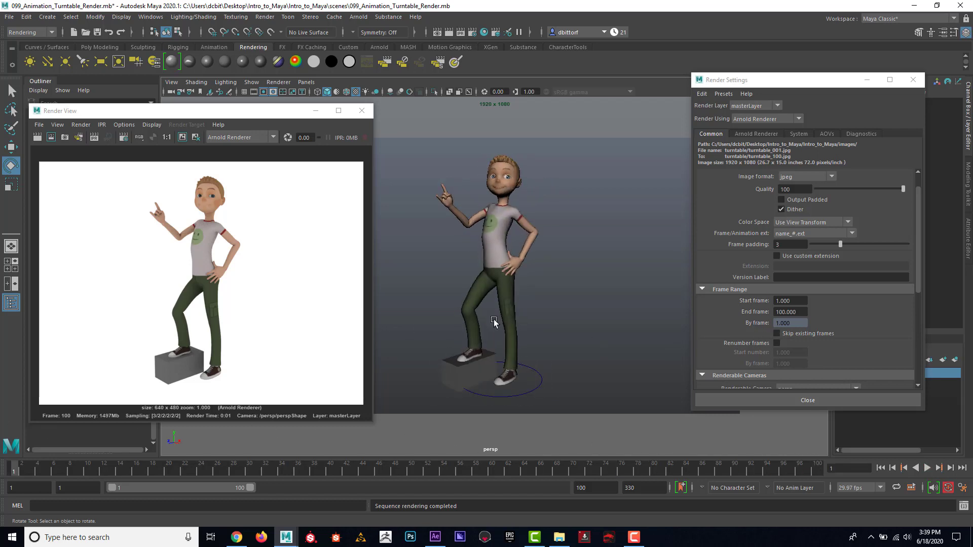